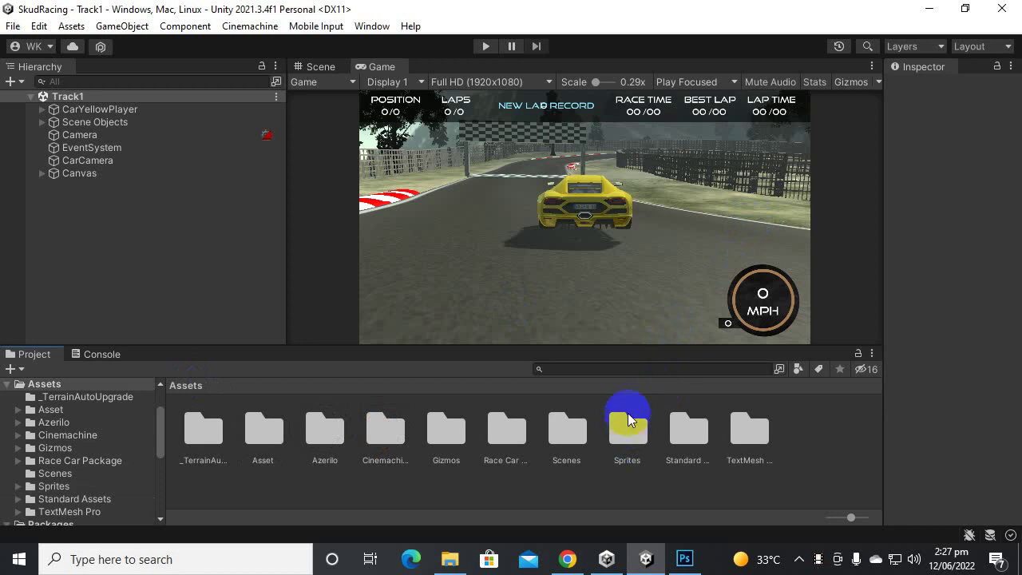
# Step: Switch to Chrome and add the free DragNDrop Minimap(Radar) package to My Assets in the Unity Asset Store
pyautogui.click(567, 557)
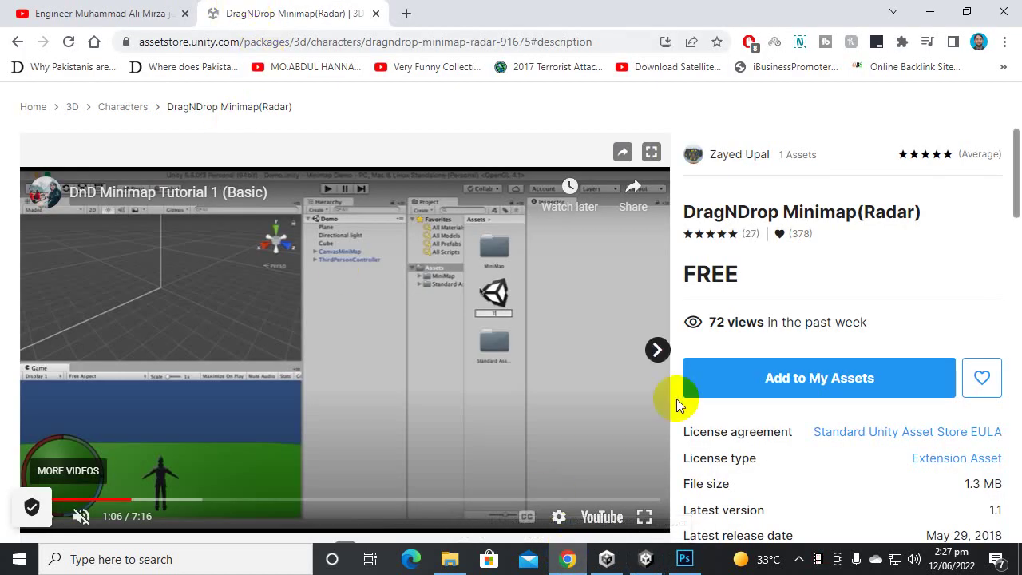
pyautogui.scroll(3, 809, 284)
pyautogui.scroll(-3, 800, 388)
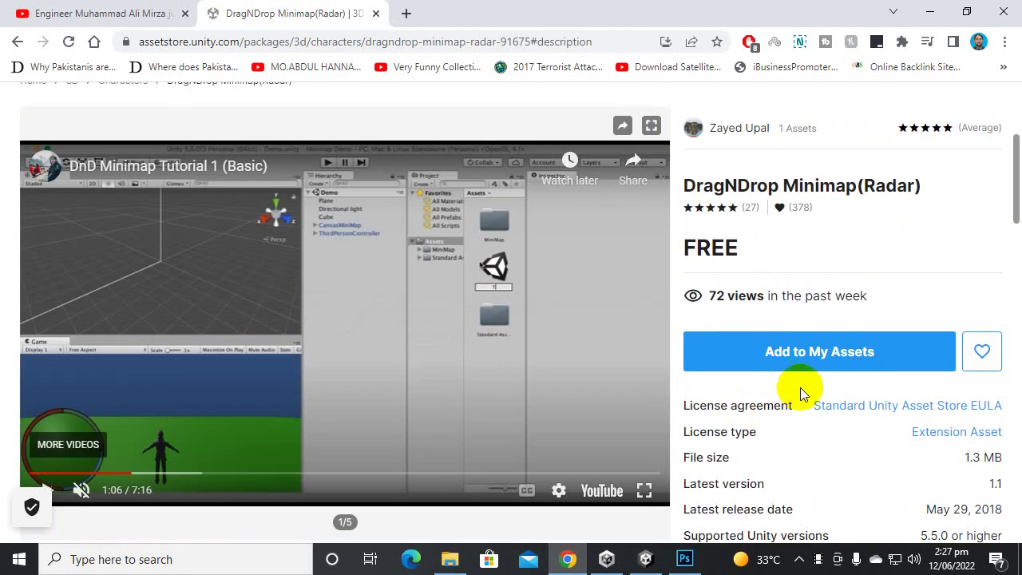
pyautogui.click(843, 354)
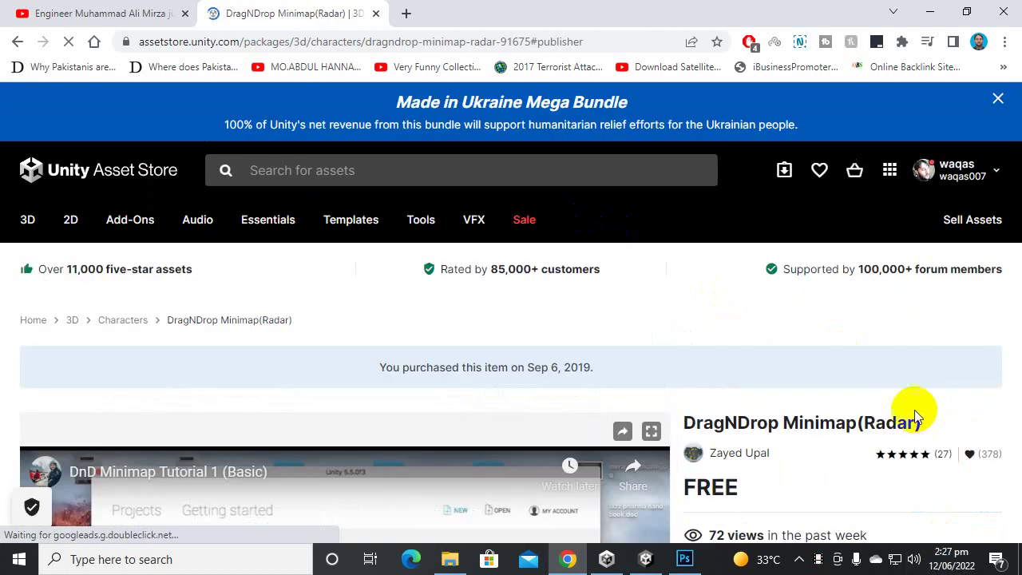
# Step: Open the DragNDrop Minimap(Radar) asset in Unity and import all of its package files into the SkudRacing project
pyautogui.scroll(-4, 810, 340)
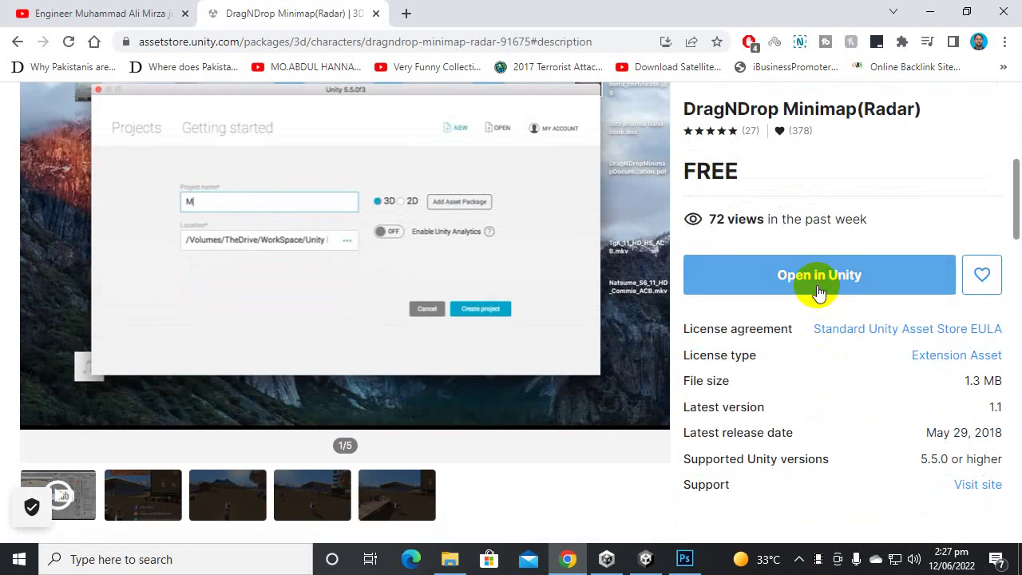
pyautogui.click(817, 284)
pyautogui.click(593, 174)
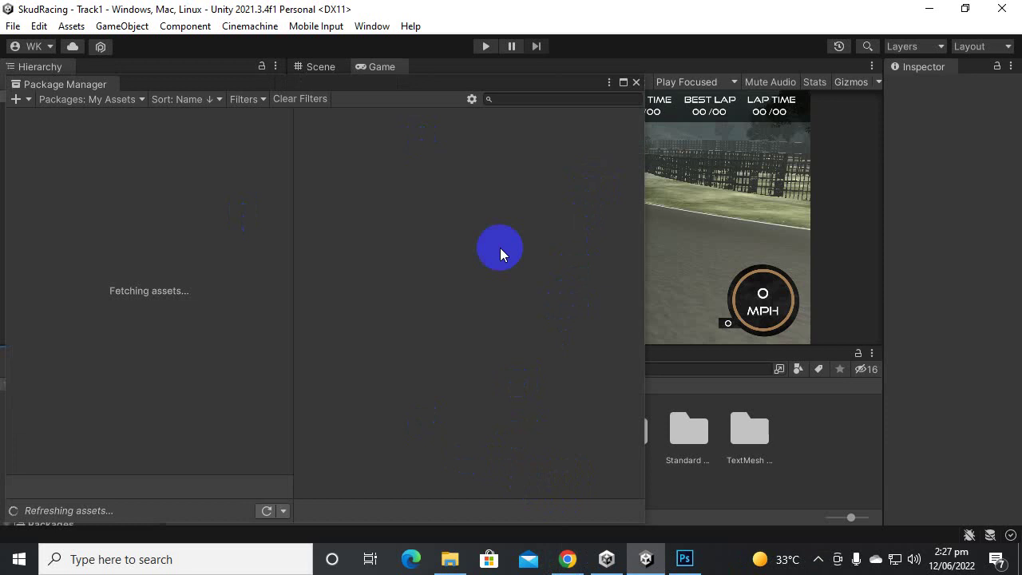
pyautogui.moveTo(449, 82); pyautogui.dragTo(516, 71)
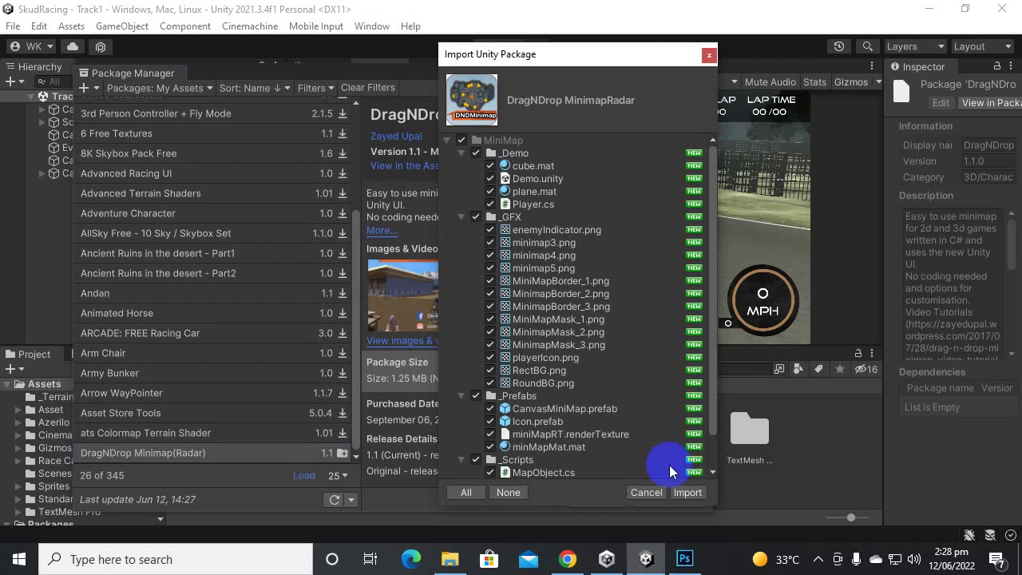
pyautogui.click(685, 494)
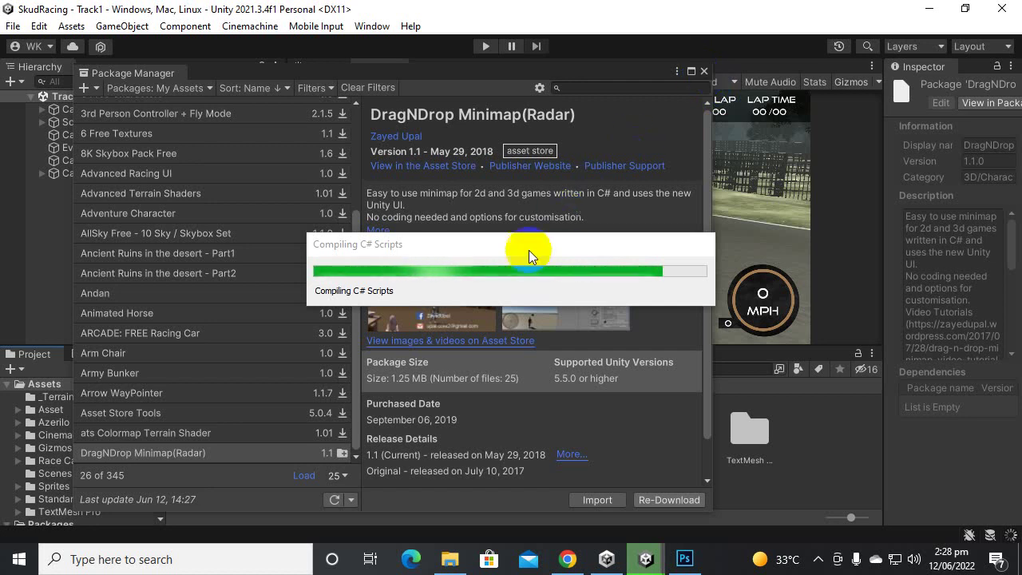
pyautogui.click(820, 559)
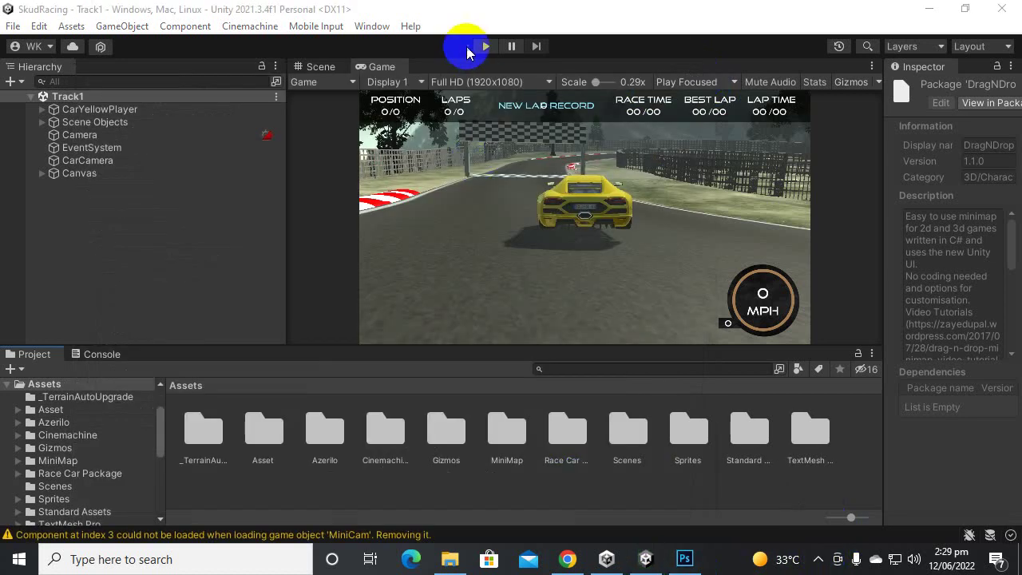
# Step: Run the Track1 scene in play mode and stop it again
pyautogui.click(484, 46)
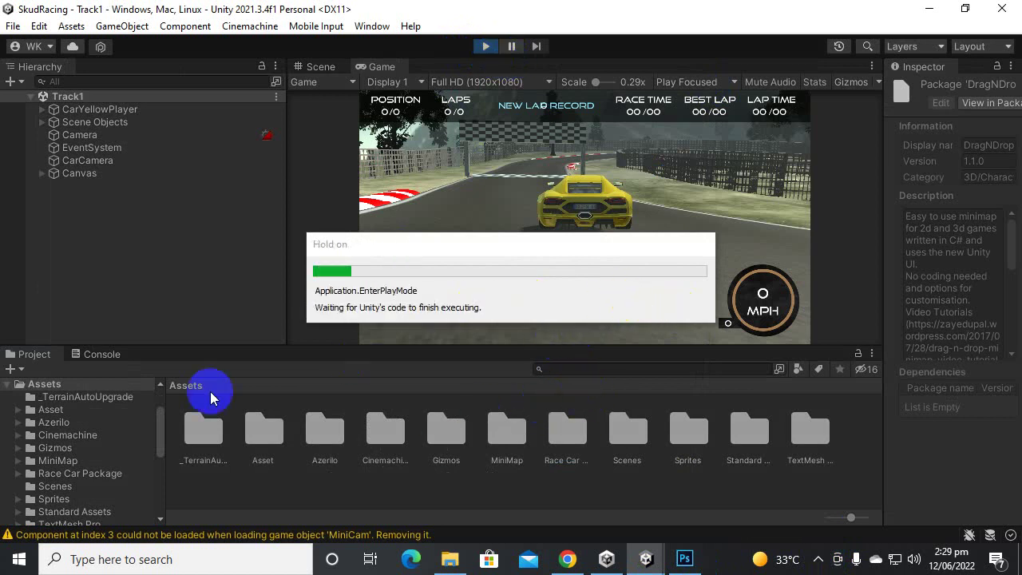
pyautogui.click(486, 46)
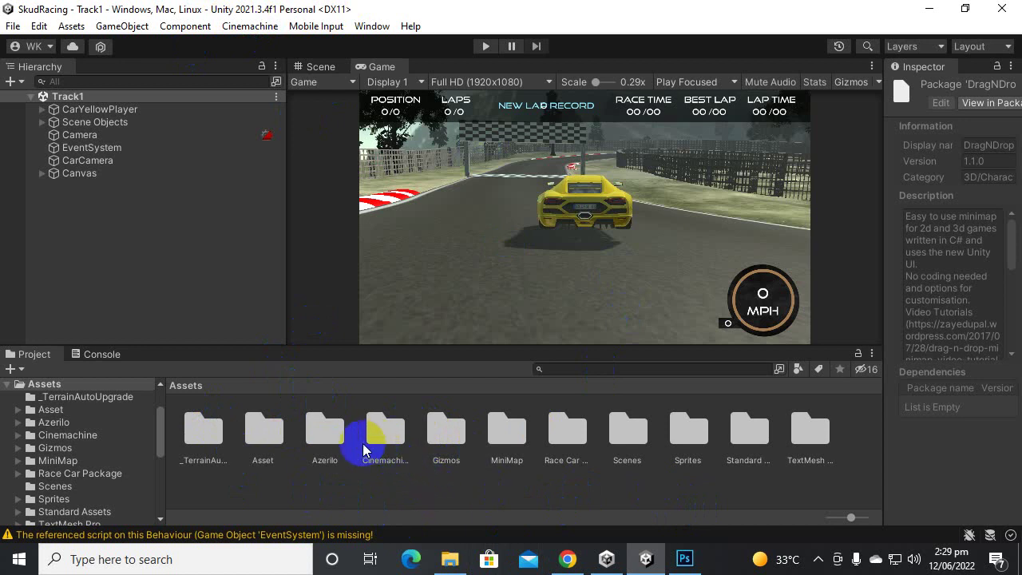
# Step: Add the CanvasMiniMap prefab from the MiniMap/_Prefabs folder to the Track1 scene hierarchy
pyautogui.doubleClick(507, 431)
pyautogui.click(323, 431)
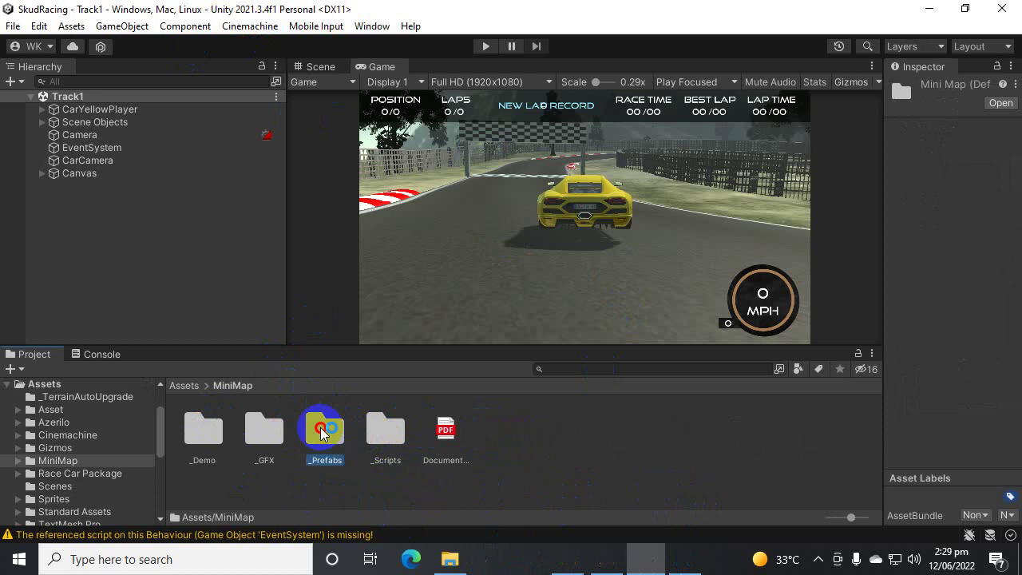
pyautogui.doubleClick(324, 431)
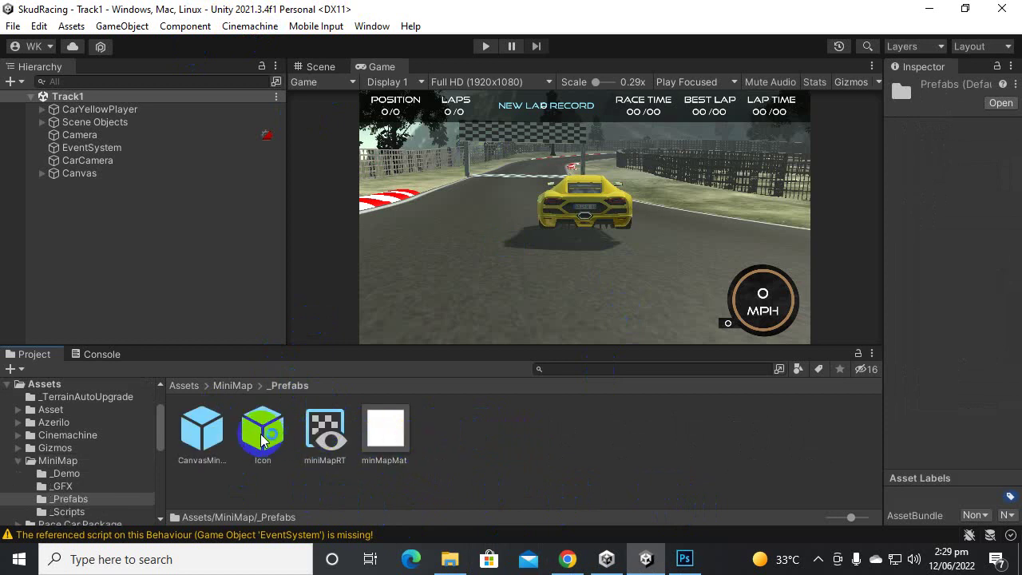
pyautogui.moveTo(212, 435); pyautogui.dragTo(88, 198)
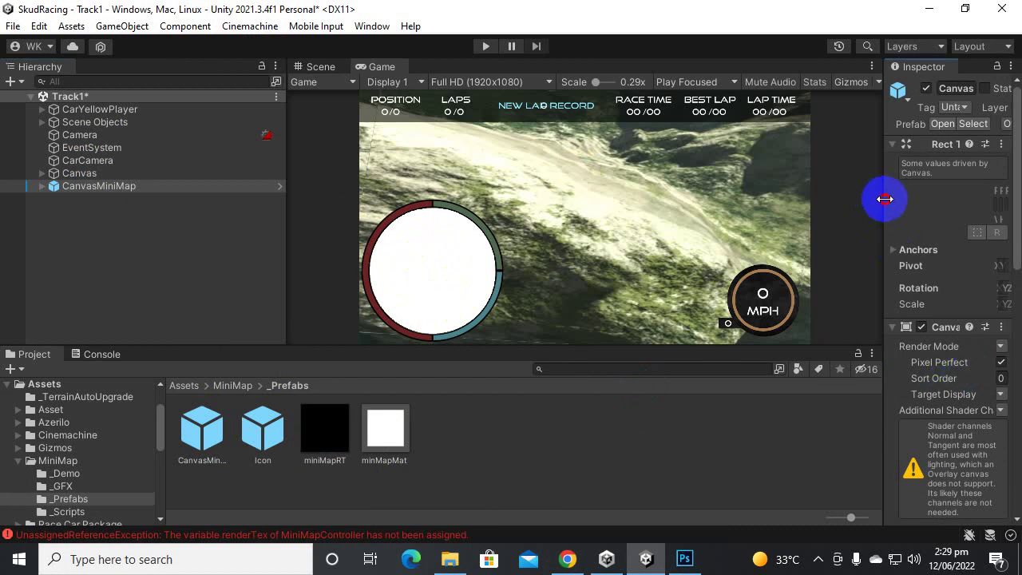
# Step: Set the Canvas Scaler reference resolution of CanvasMiniMap to 1920 by 1080
pyautogui.moveTo(885, 199); pyautogui.dragTo(703, 200)
pyautogui.scroll(-2, 852, 277)
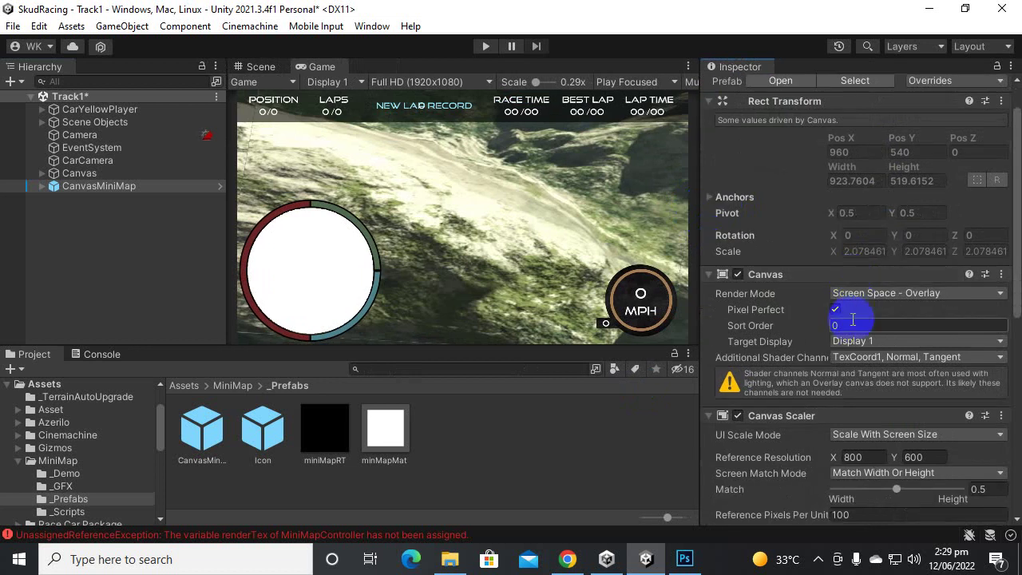
pyautogui.scroll(-4, 853, 320)
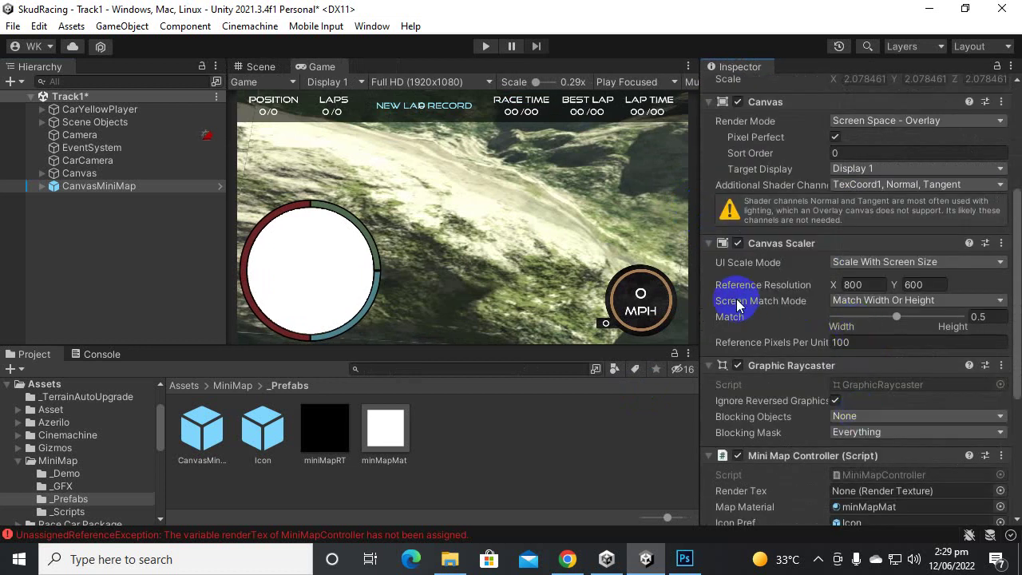
pyautogui.click(856, 285)
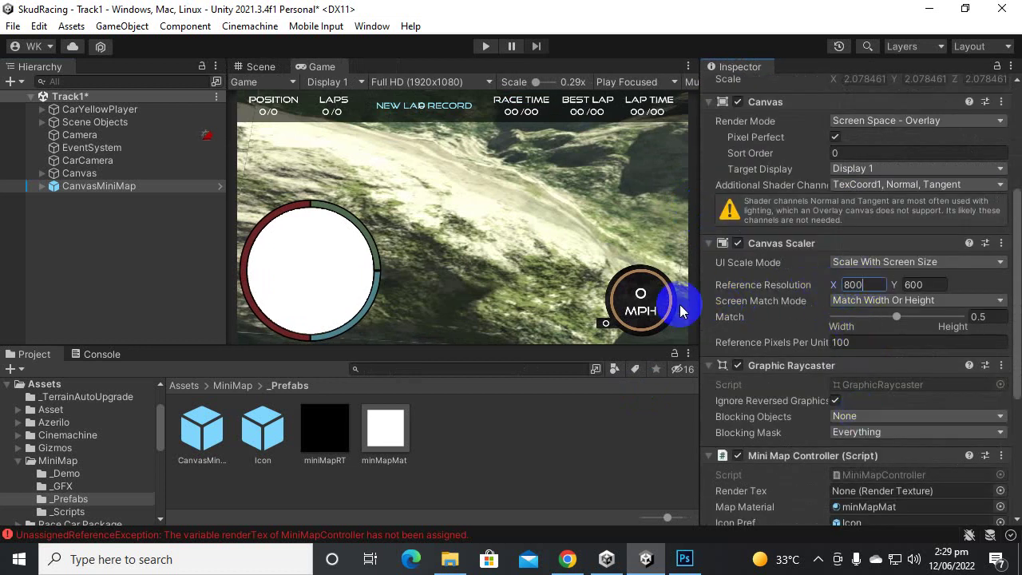
pyautogui.click(773, 294)
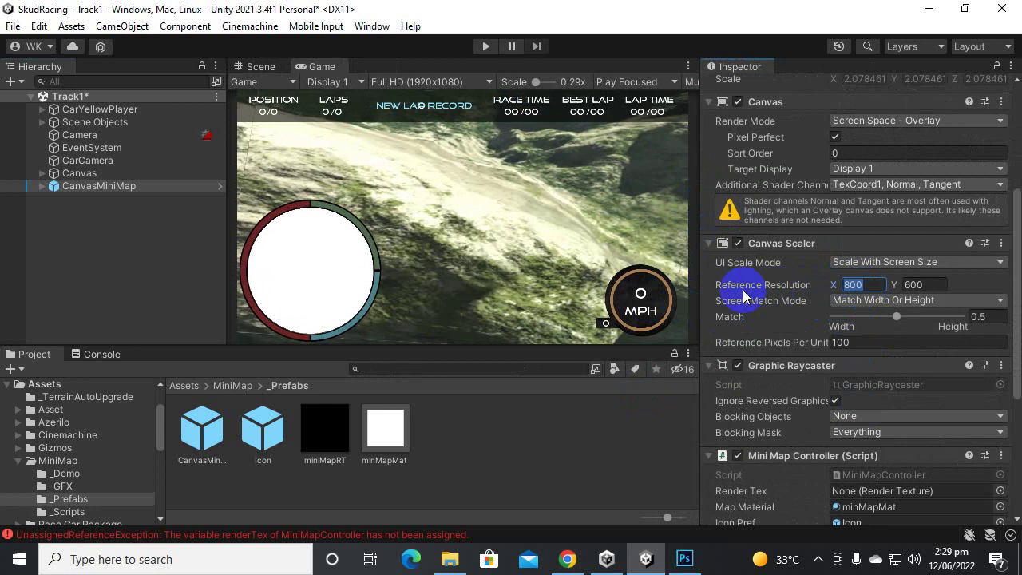
pyautogui.write('1920')
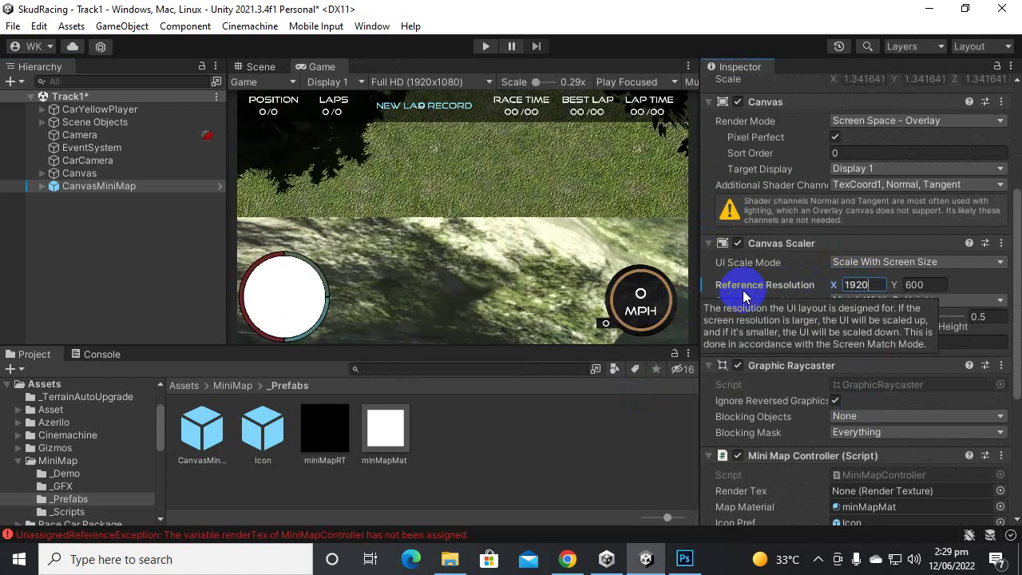
pyautogui.write('1080')
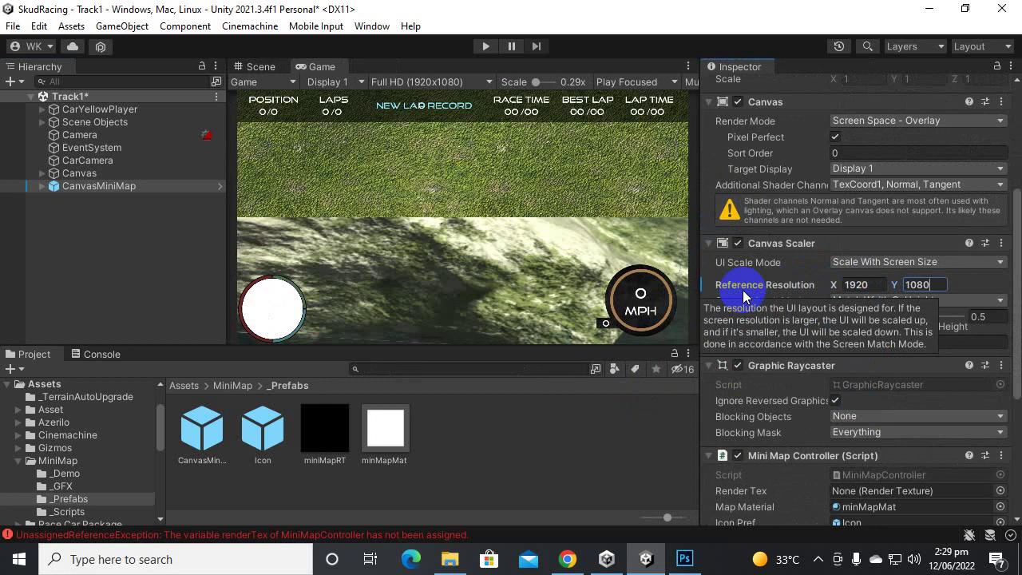
pyautogui.click(274, 311)
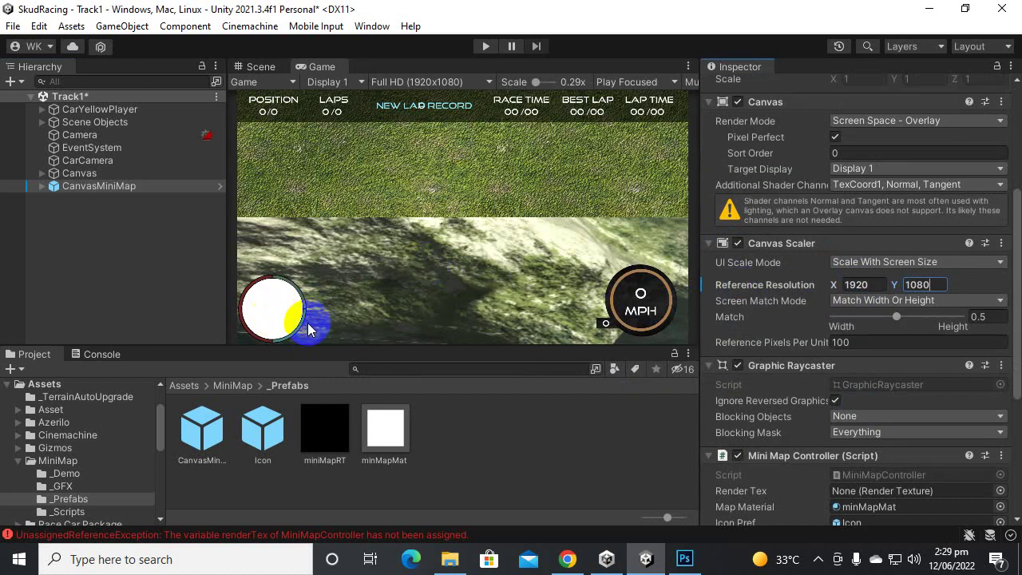
pyautogui.click(286, 303)
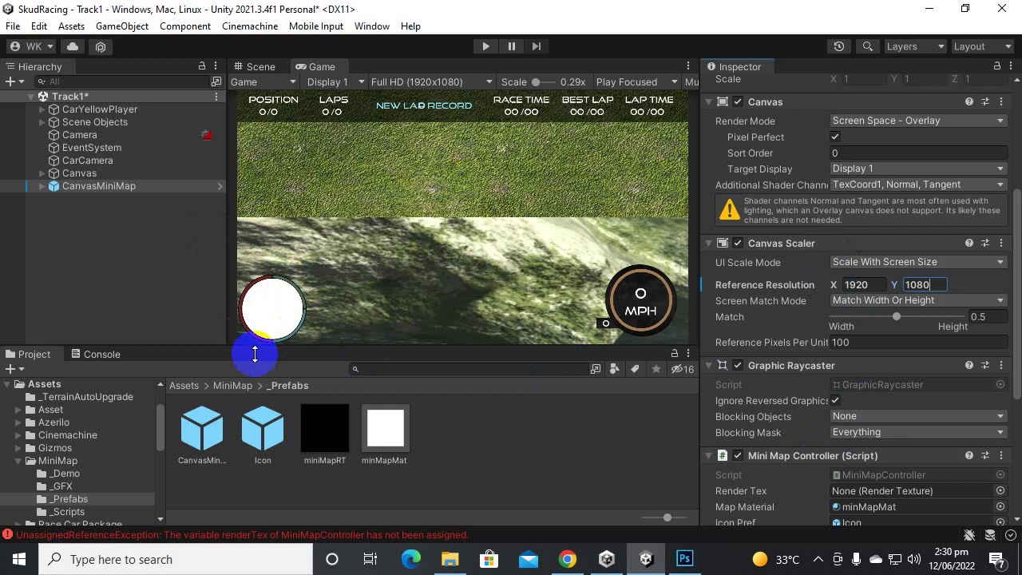
pyautogui.click(274, 297)
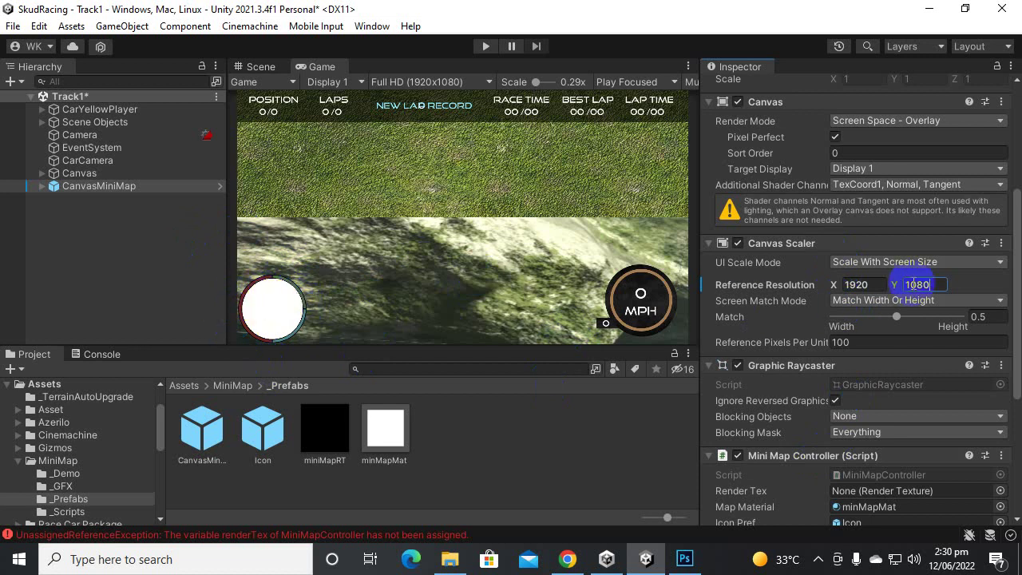
# Step: Set the Canvas Scaler reference resolution of CanvasMiniMap to 1280 by 720
pyautogui.click(883, 284)
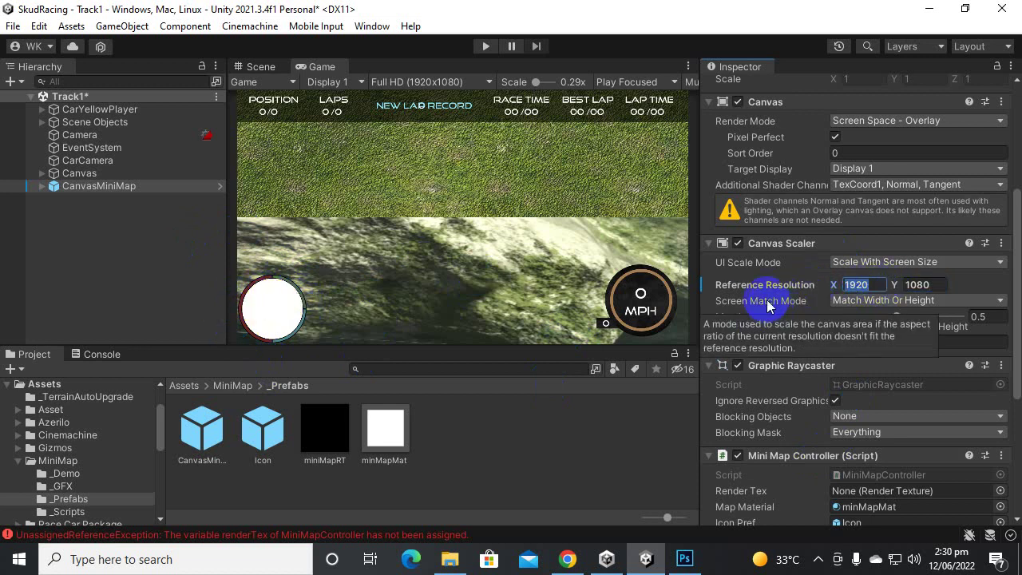
pyautogui.write('1280')
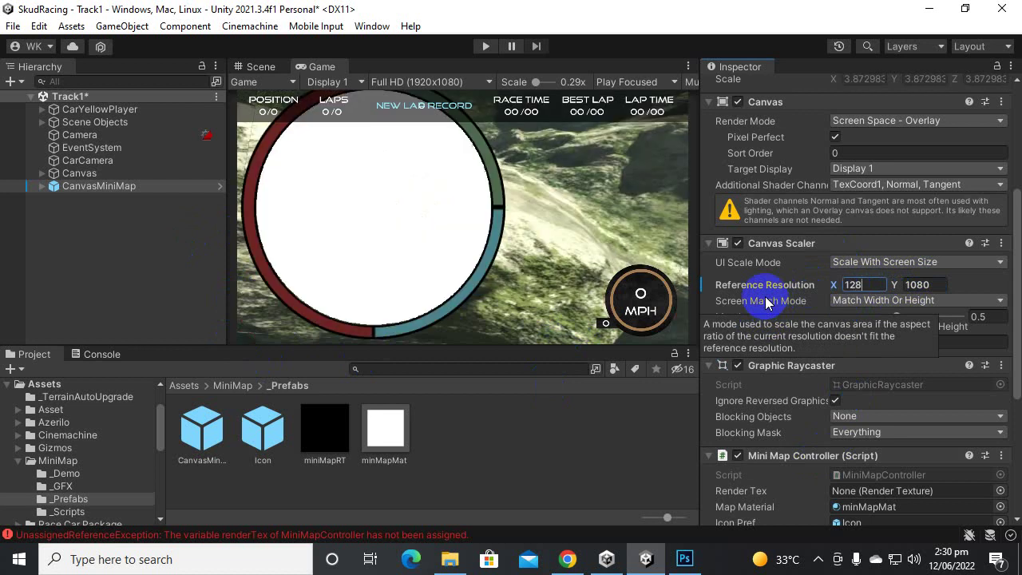
pyautogui.click(927, 284)
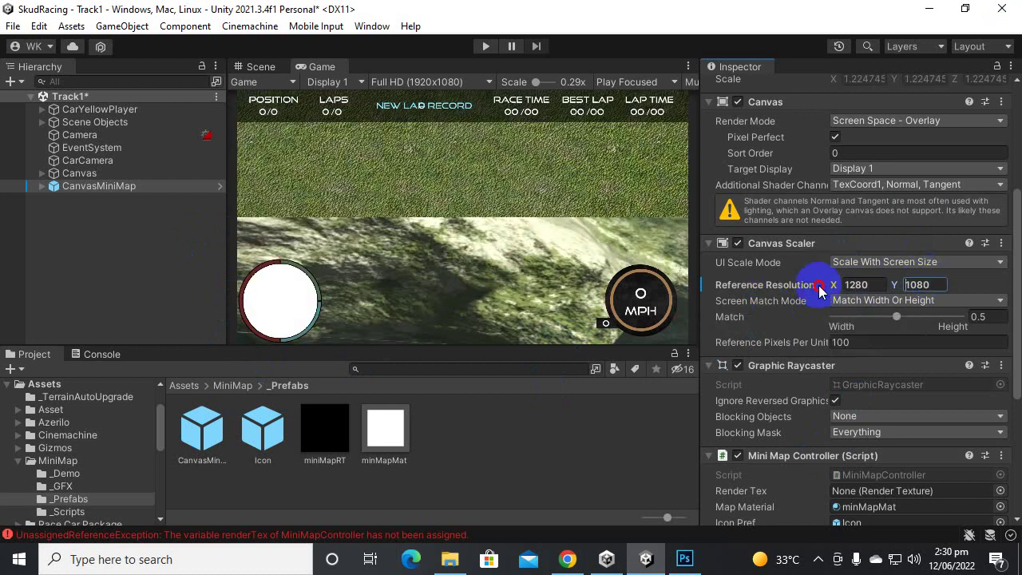
pyautogui.write('720')
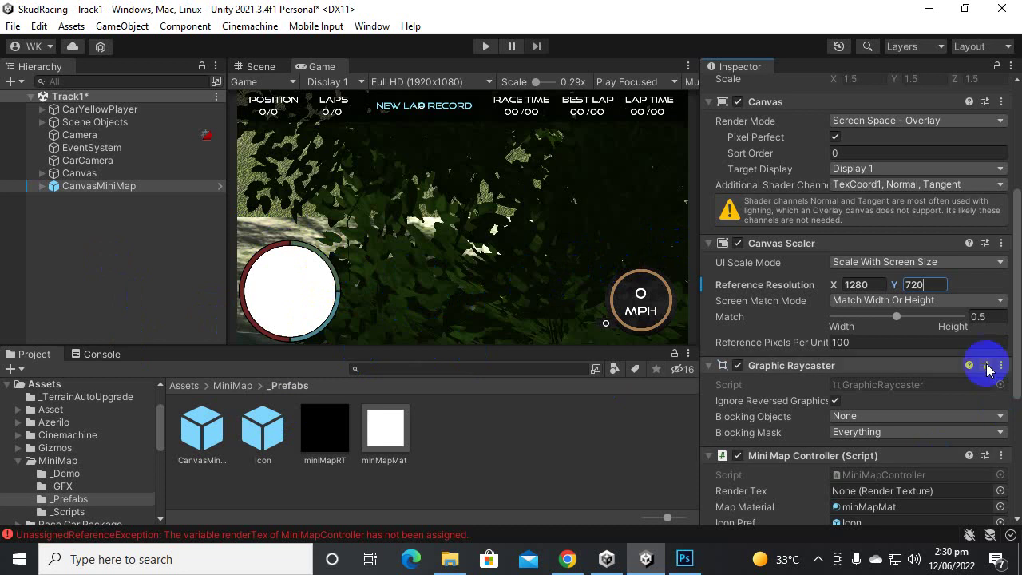
pyautogui.click(913, 303)
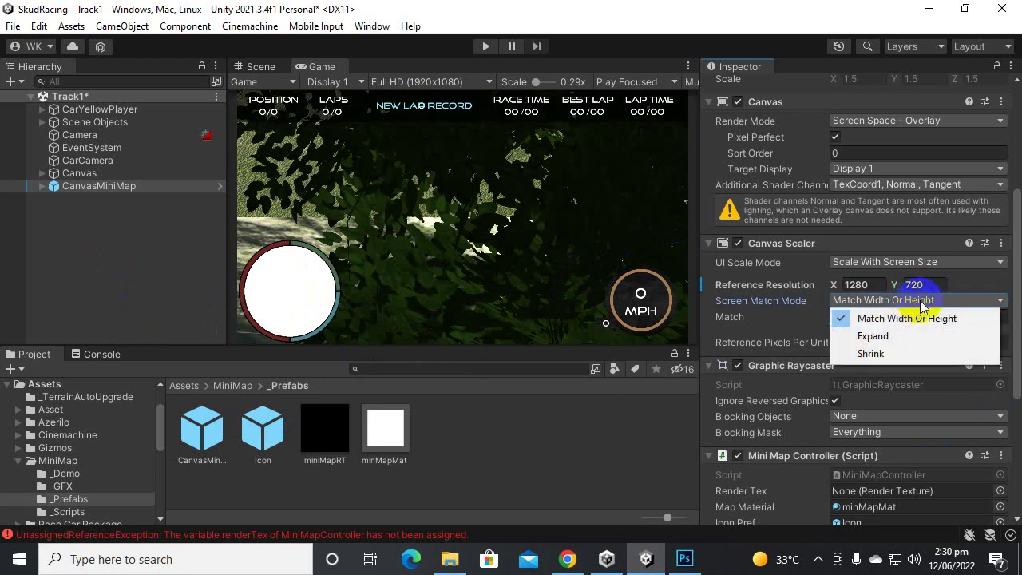
pyautogui.click(935, 265)
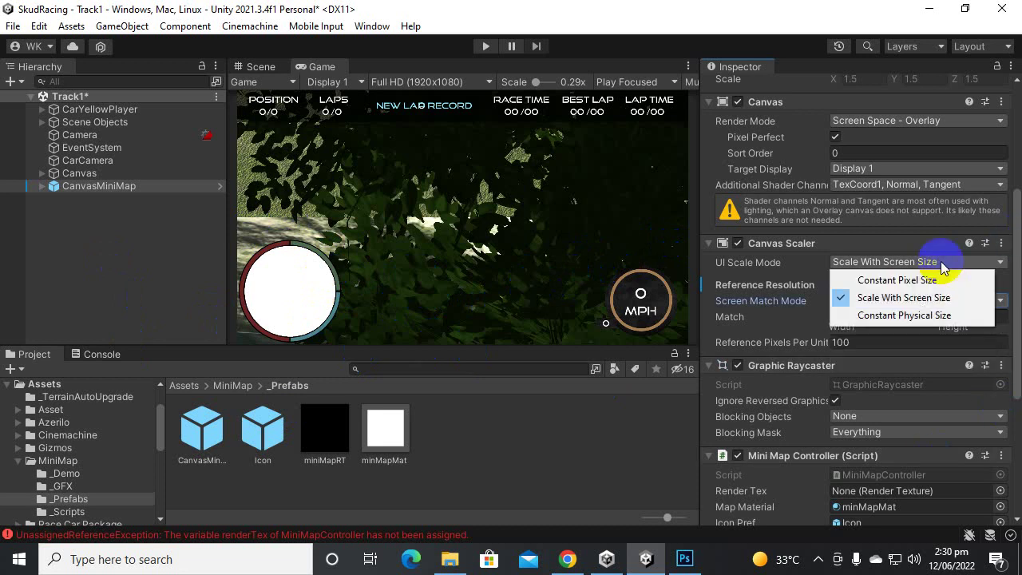
pyautogui.click(1016, 276)
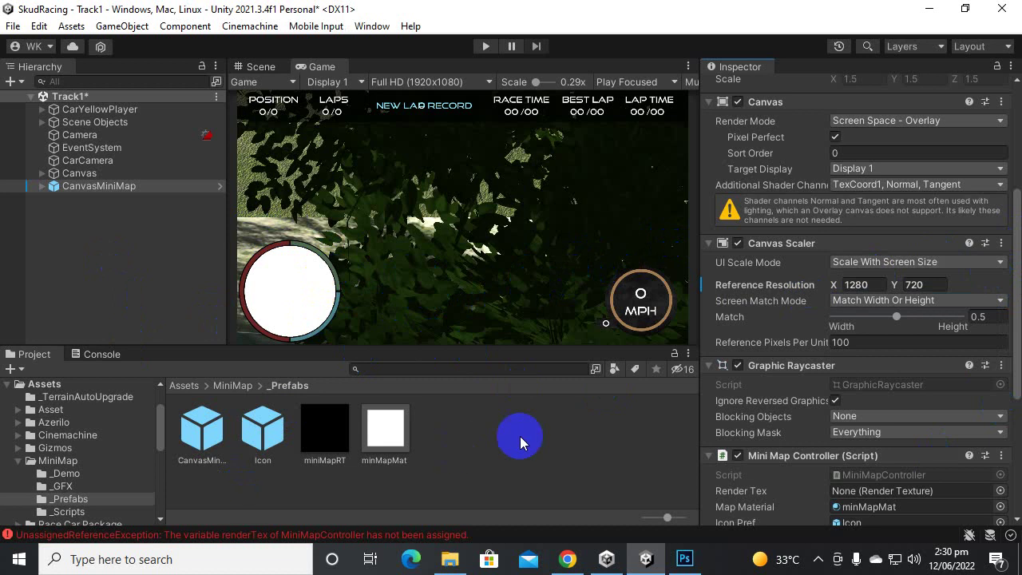
# Step: In the Mini Map Controller, assign CarYellowPlayer as the Target and miniMapRT as the Render Tex
pyautogui.scroll(-5, 970, 352)
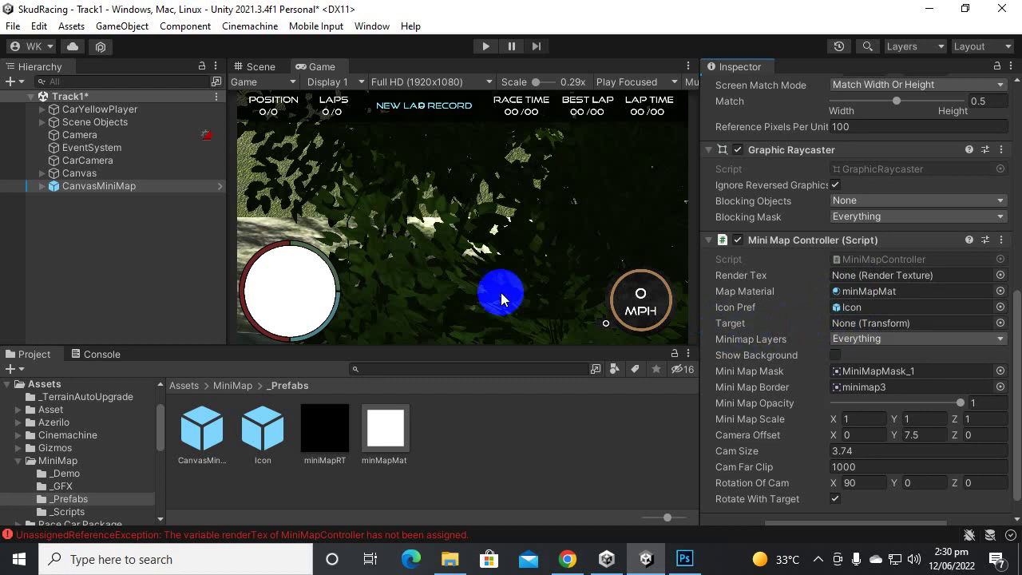
pyautogui.moveTo(107, 191); pyautogui.dragTo(850, 324)
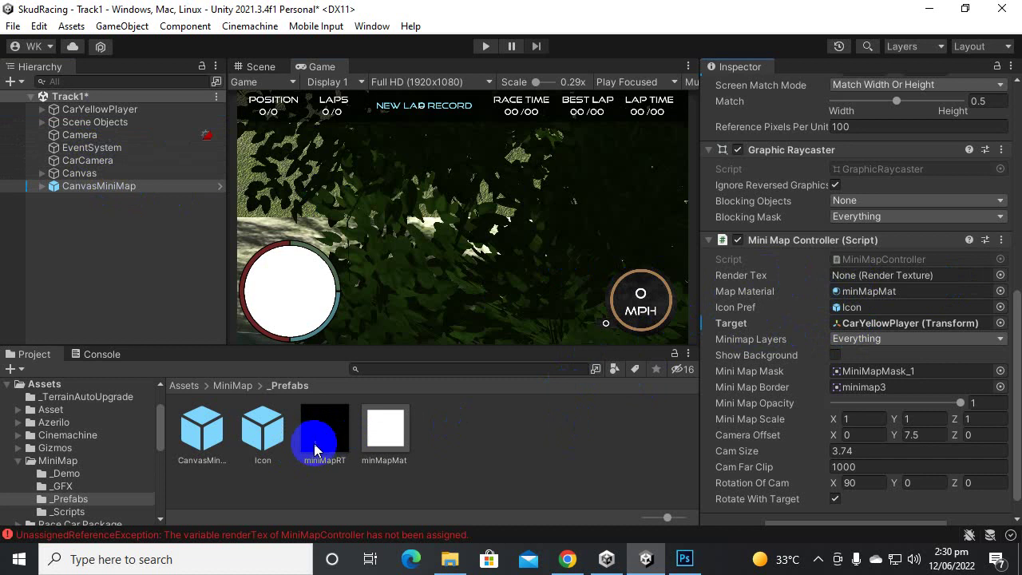
pyautogui.moveTo(324, 436); pyautogui.dragTo(900, 276)
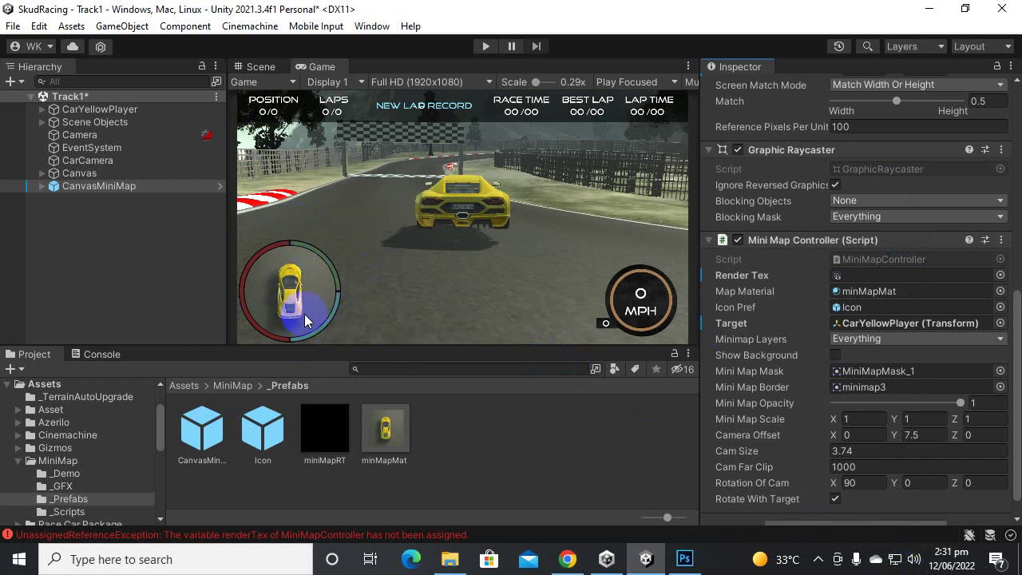
# Step: Leave the Mini Map Opacity at 1 and raise the Mini Map Controller's Cam Size to about 15.96
pyautogui.scroll(-1, 941, 409)
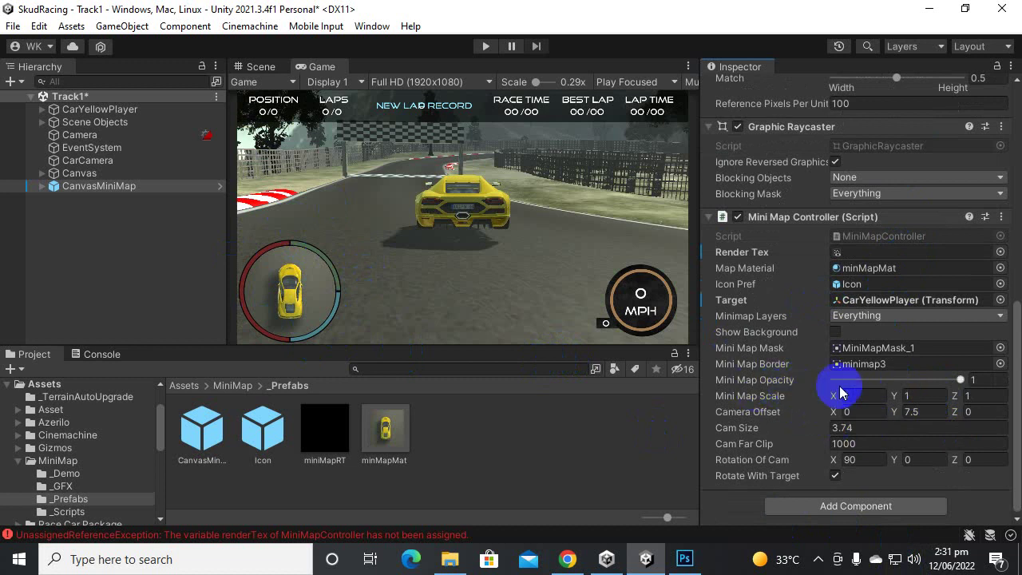
pyautogui.moveTo(960, 382); pyautogui.dragTo(1004, 410)
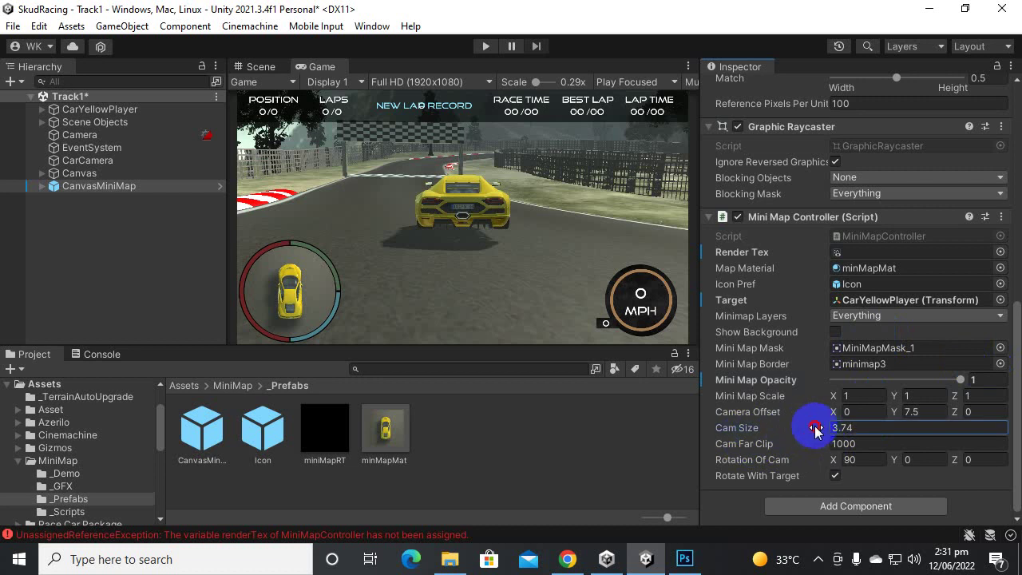
pyautogui.moveTo(815, 429); pyautogui.dragTo(146, 428)
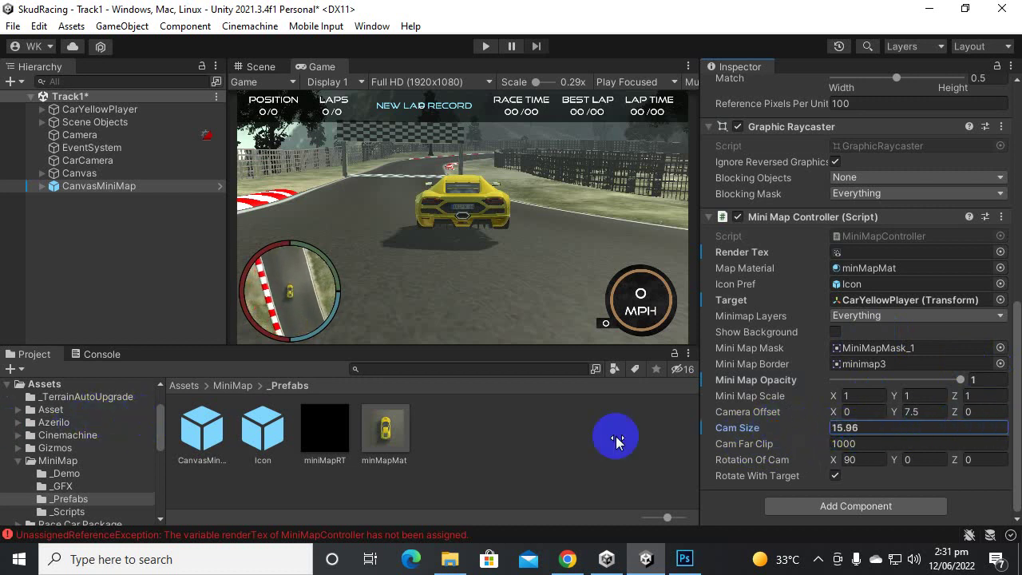
# Step: Try Cam Size values of 60, 80, 120 and 100 in the Mini Map Controller
pyautogui.moveTo(822, 434); pyautogui.dragTo(140, 424)
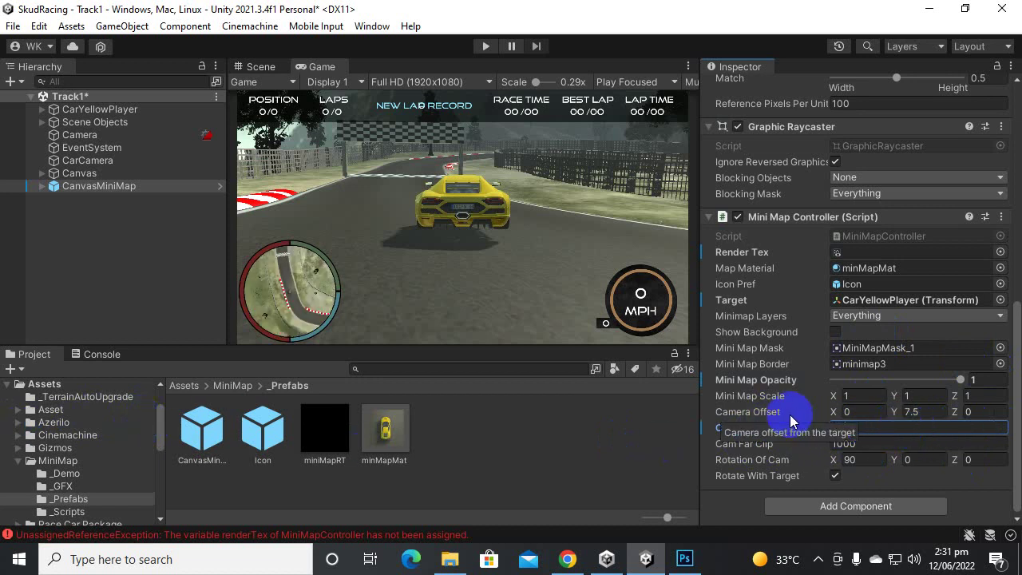
pyautogui.write('60')
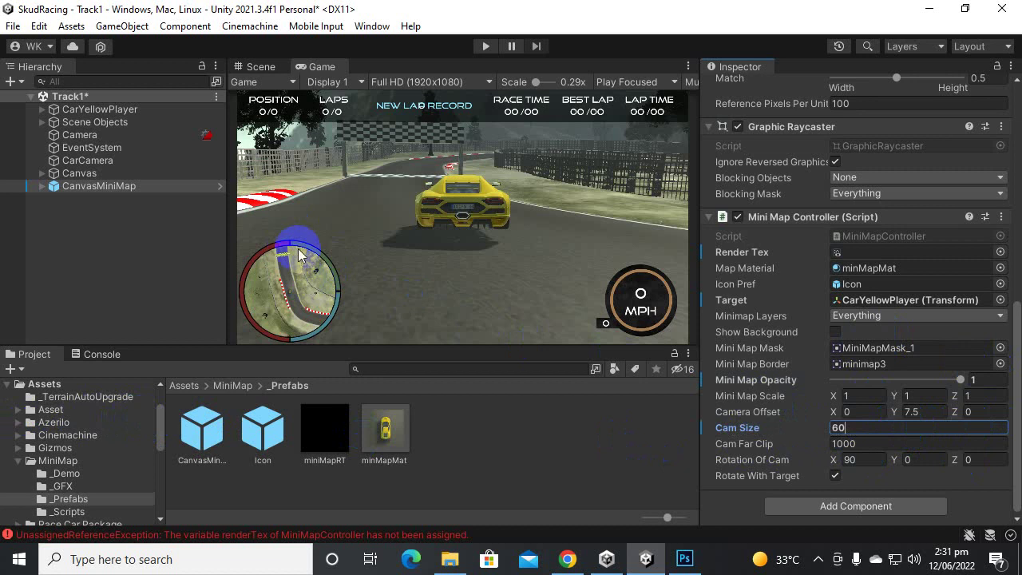
pyautogui.doubleClick(869, 434)
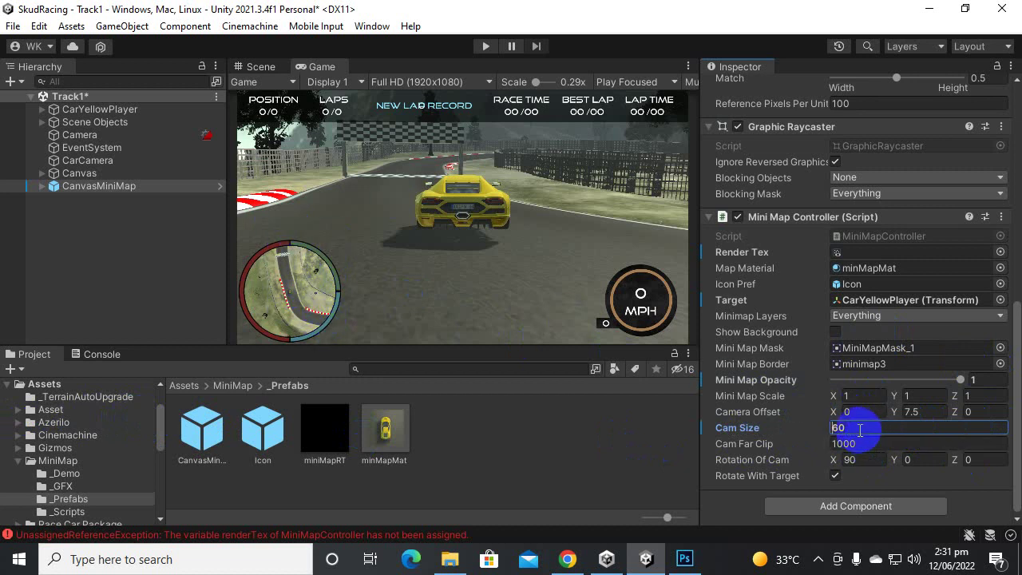
pyautogui.write('80')
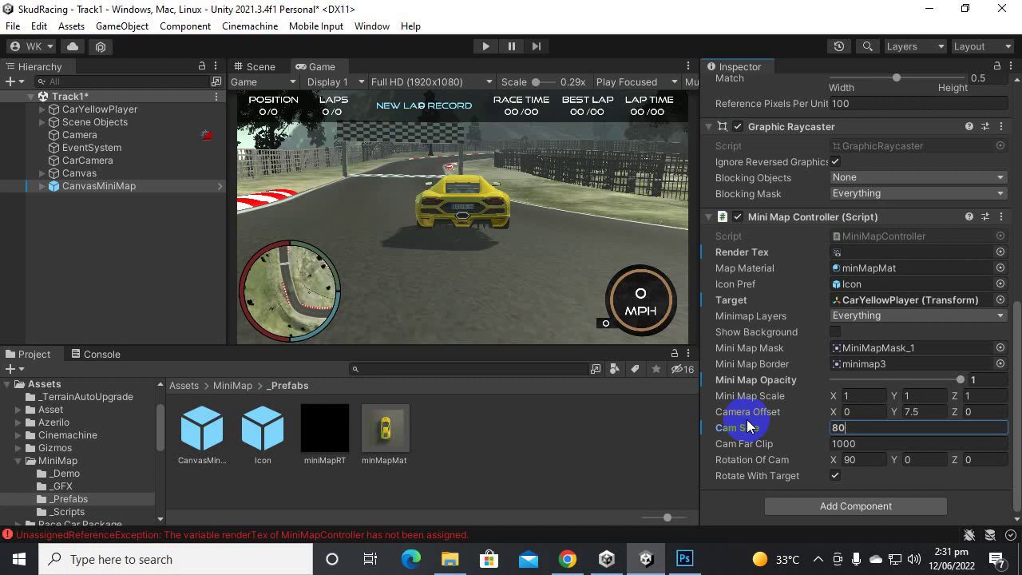
pyautogui.click(876, 432)
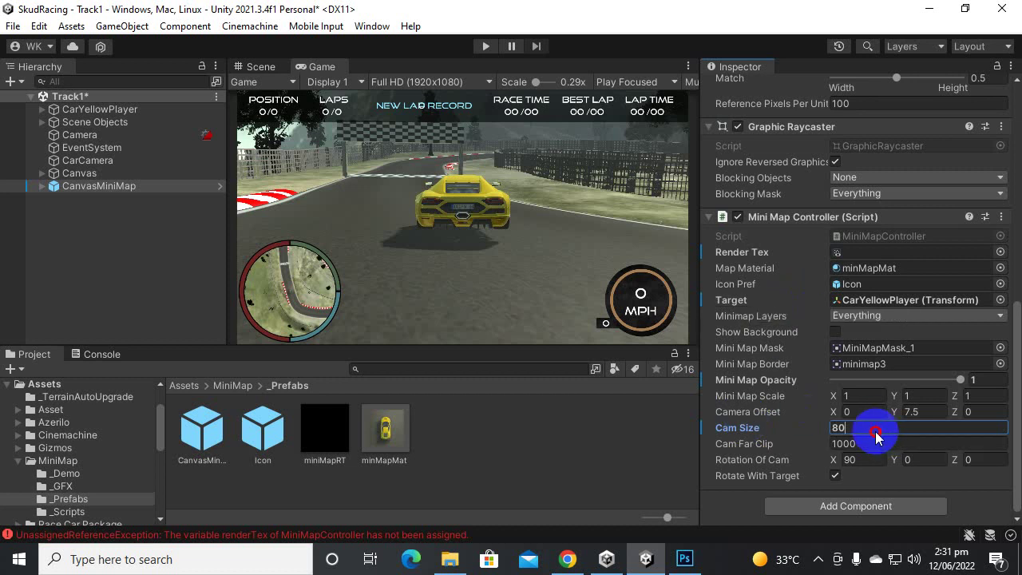
pyautogui.doubleClick(876, 434)
pyautogui.write('120')
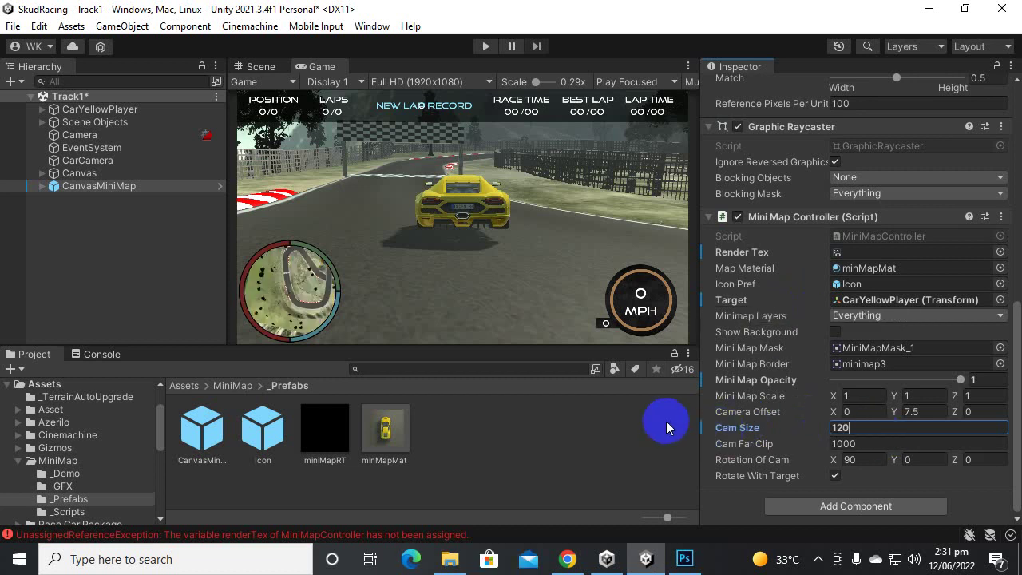
pyautogui.click(911, 427)
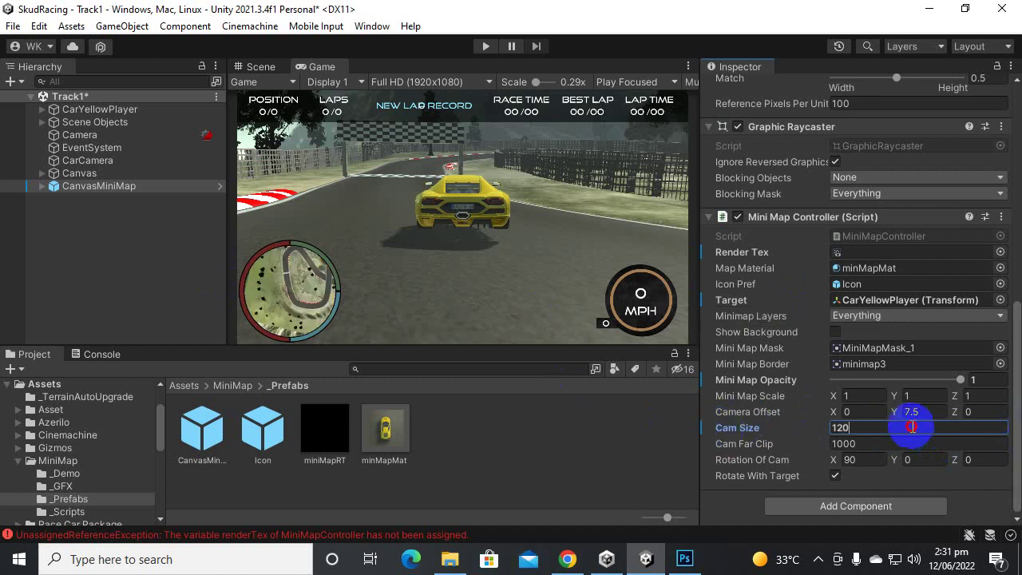
pyautogui.moveTo(911, 427); pyautogui.dragTo(737, 416)
pyautogui.write('200')
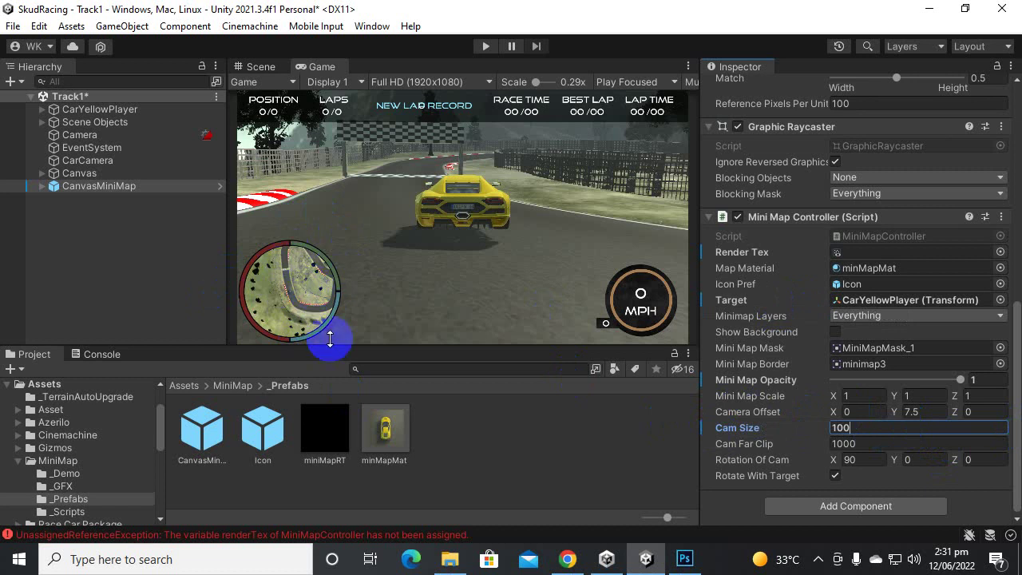
# Step: Set the Mini Map Controller's Cam Size to 90
pyautogui.click(787, 431)
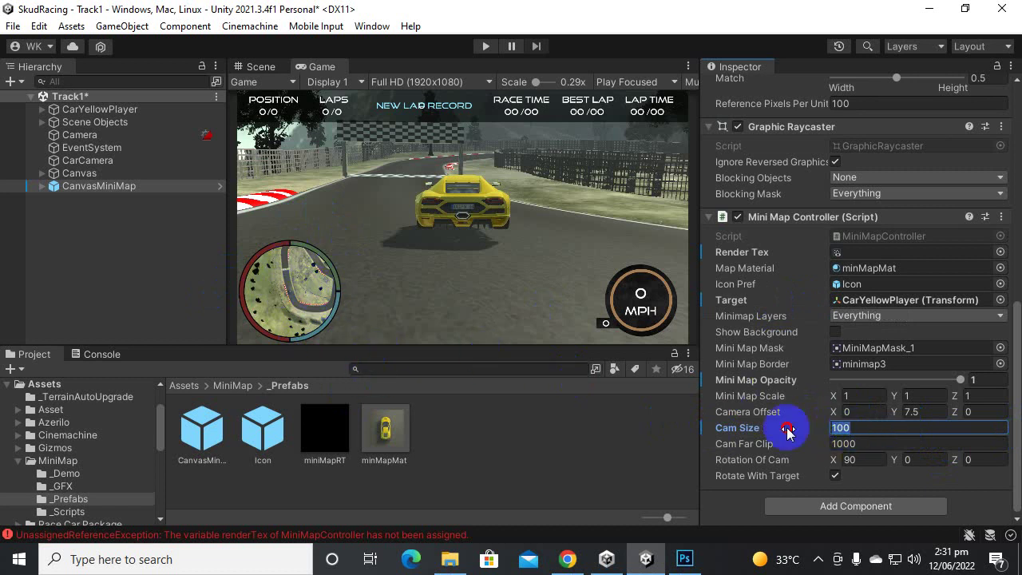
pyautogui.write('90')
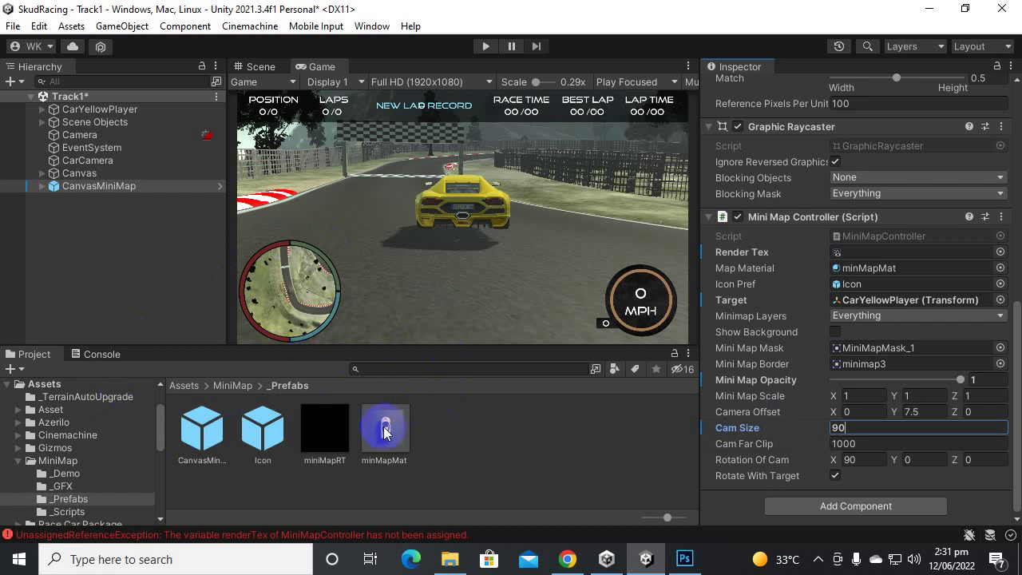
pyautogui.moveTo(384, 433); pyautogui.dragTo(296, 318)
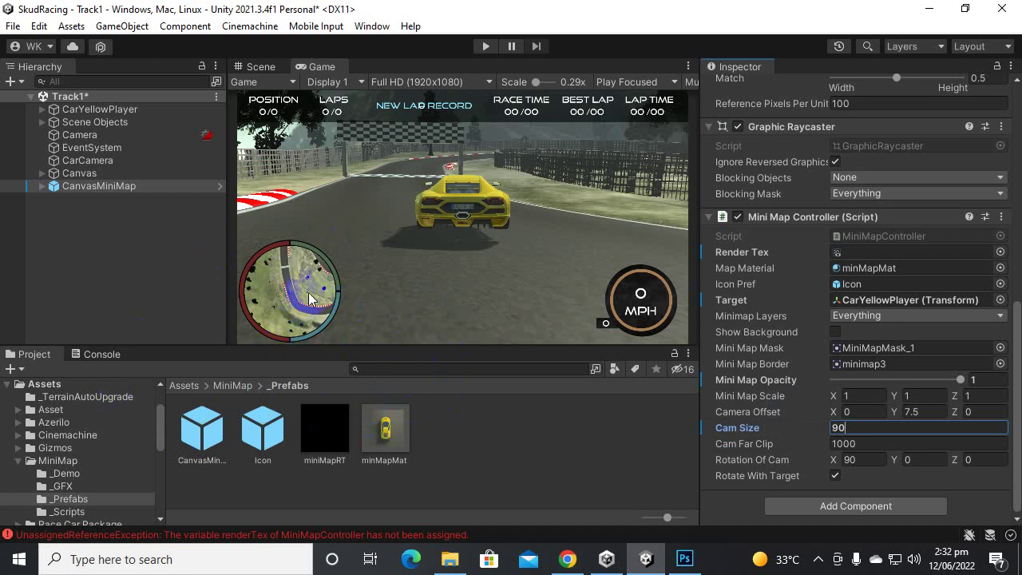
pyautogui.moveTo(291, 302); pyautogui.dragTo(345, 280)
pyautogui.moveTo(376, 294); pyautogui.dragTo(364, 292)
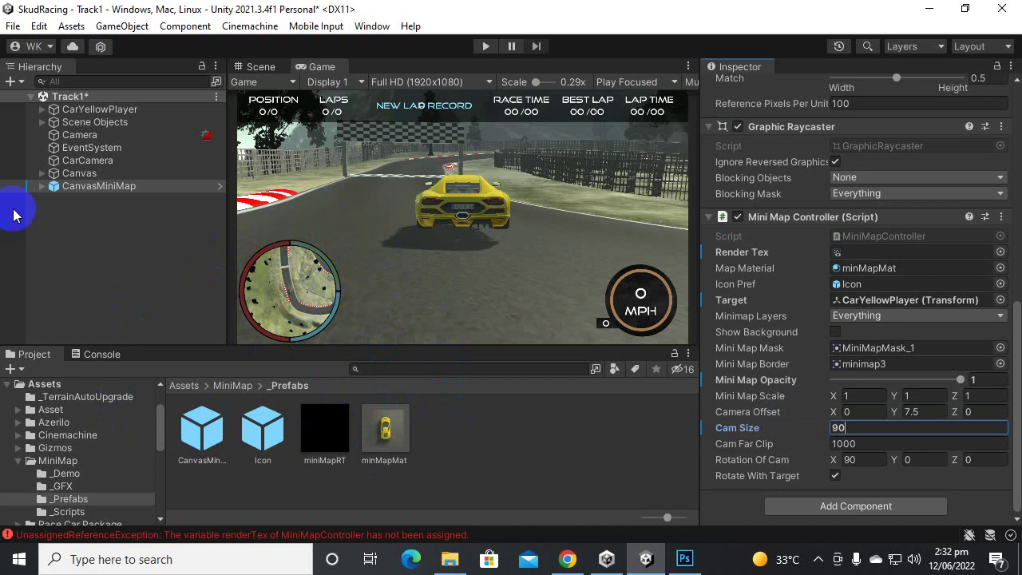
# Step: Add the Mini Map Component script to the CarYellowPlayer object
pyautogui.click(76, 110)
pyautogui.scroll(-5, 1007, 379)
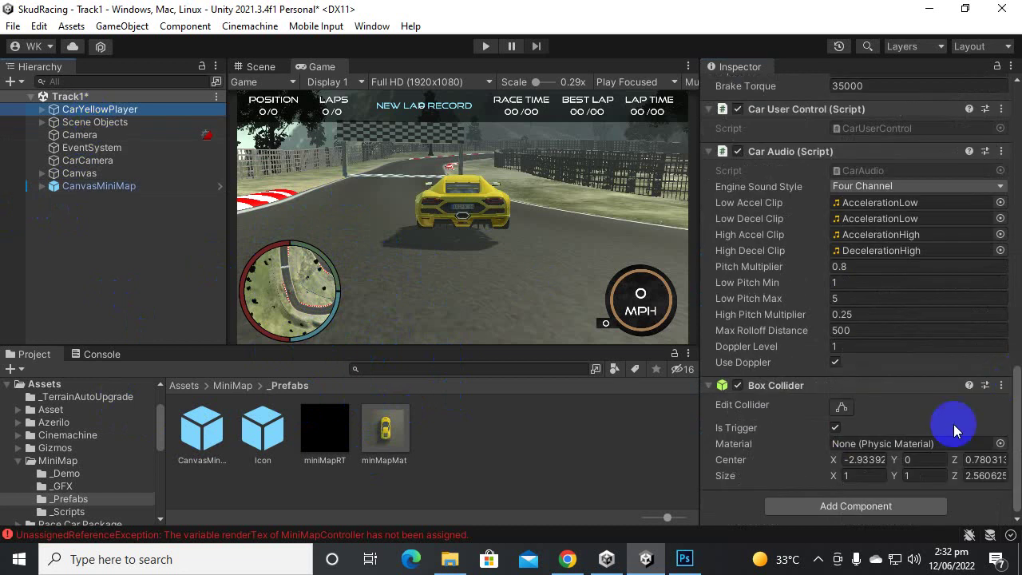
pyautogui.click(884, 509)
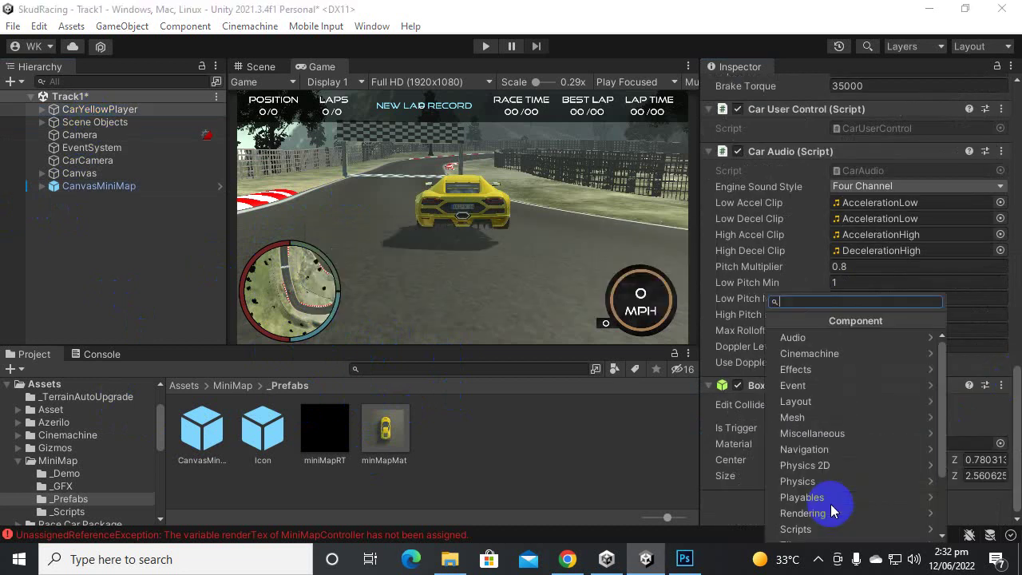
pyautogui.write('mini')
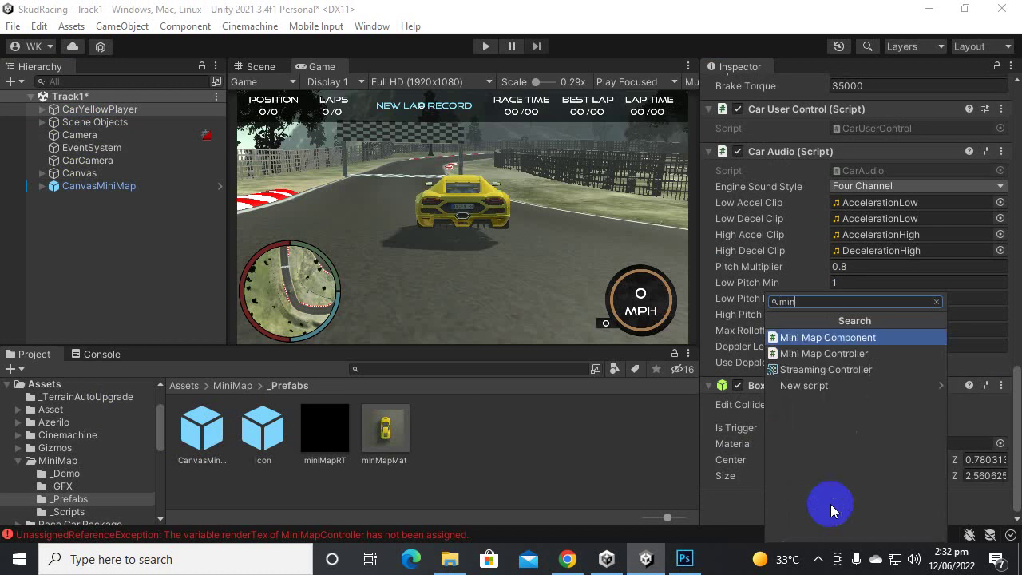
pyautogui.click(825, 338)
pyautogui.scroll(-4, 753, 422)
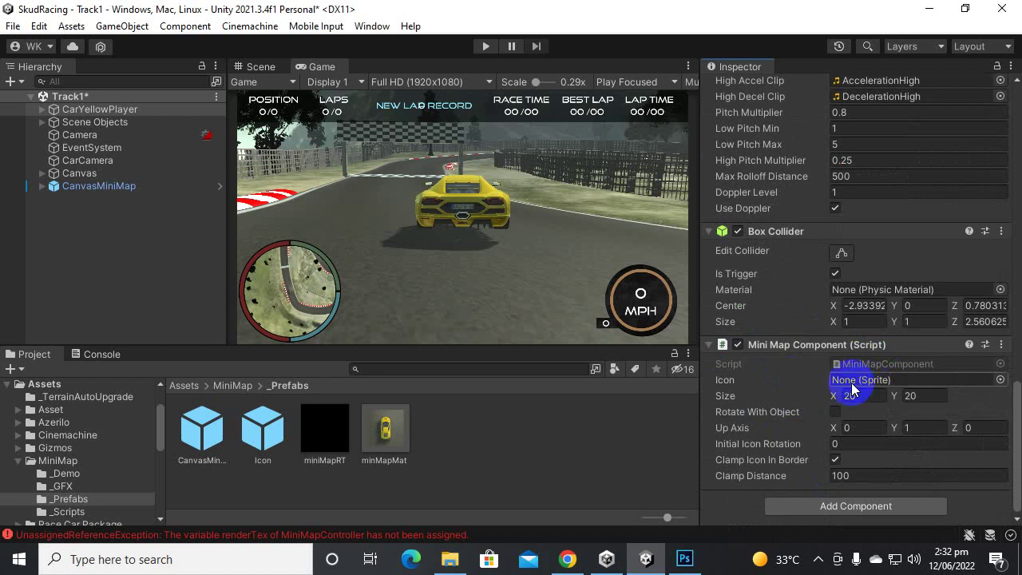
# Step: Open the MiniMap asset's _GFX folder and reselect CarYellowPlayer in the scene
pyautogui.click(238, 388)
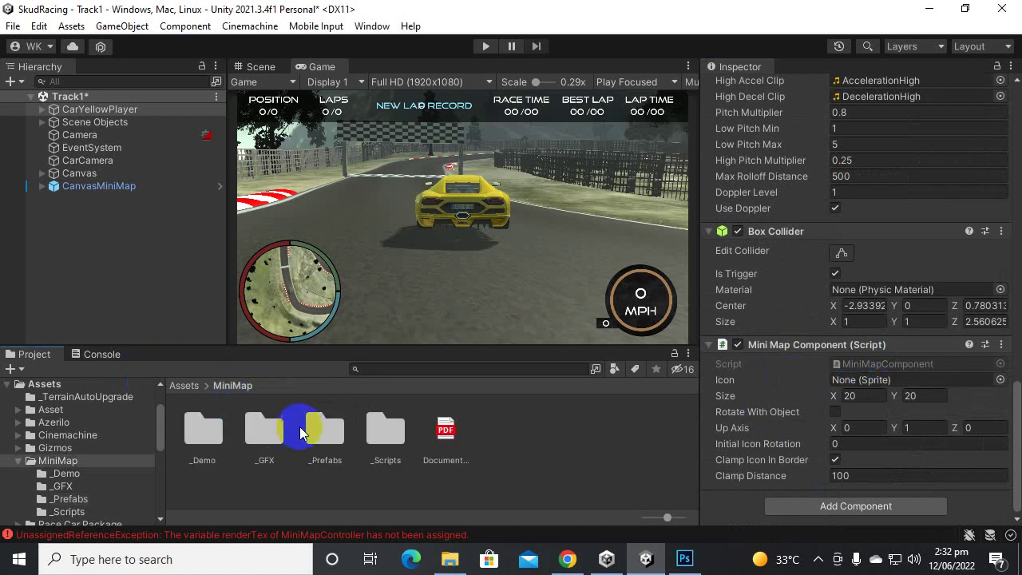
pyautogui.click(204, 431)
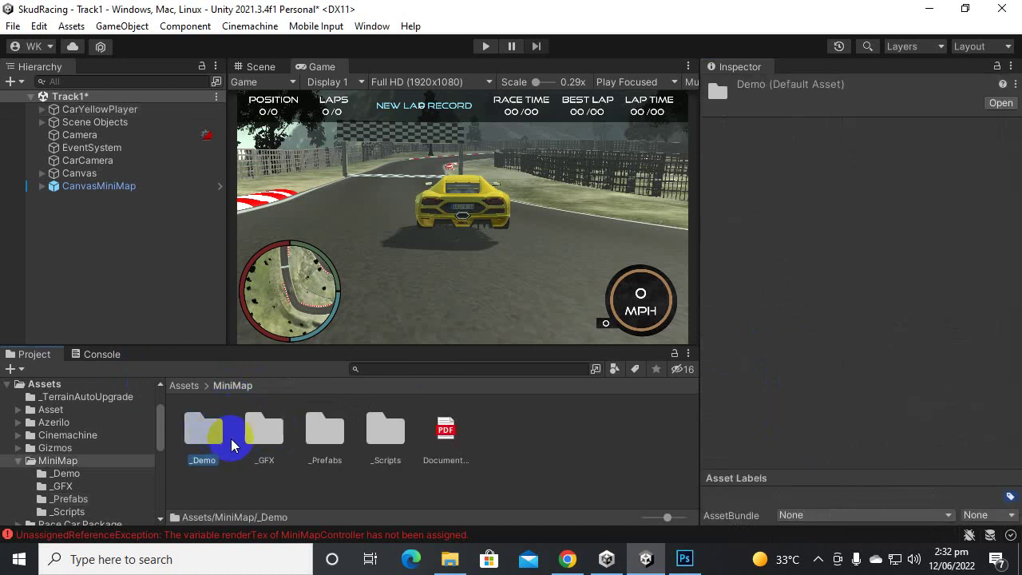
pyautogui.click(324, 436)
pyautogui.doubleClick(272, 432)
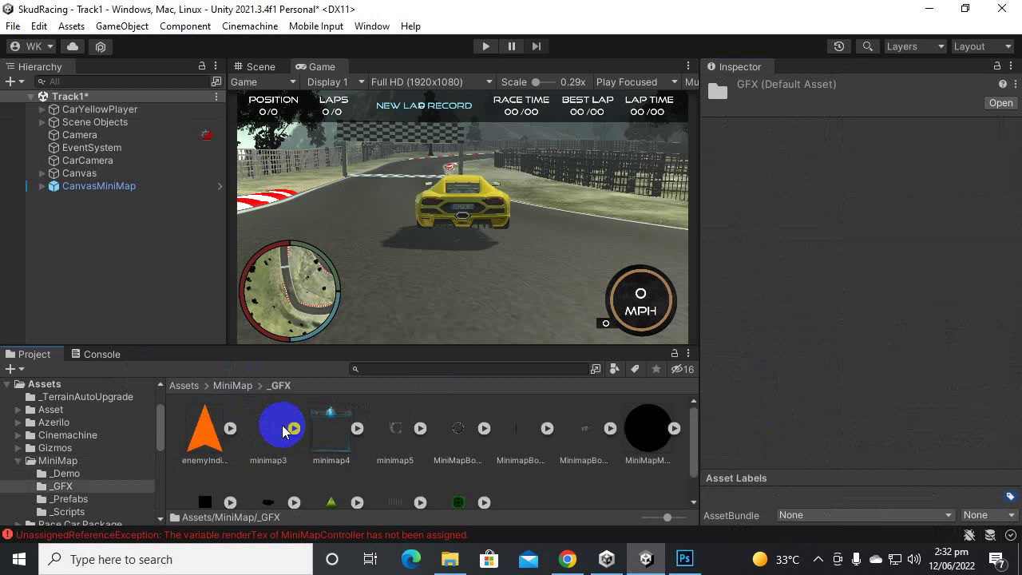
pyautogui.click(124, 122)
pyautogui.click(129, 109)
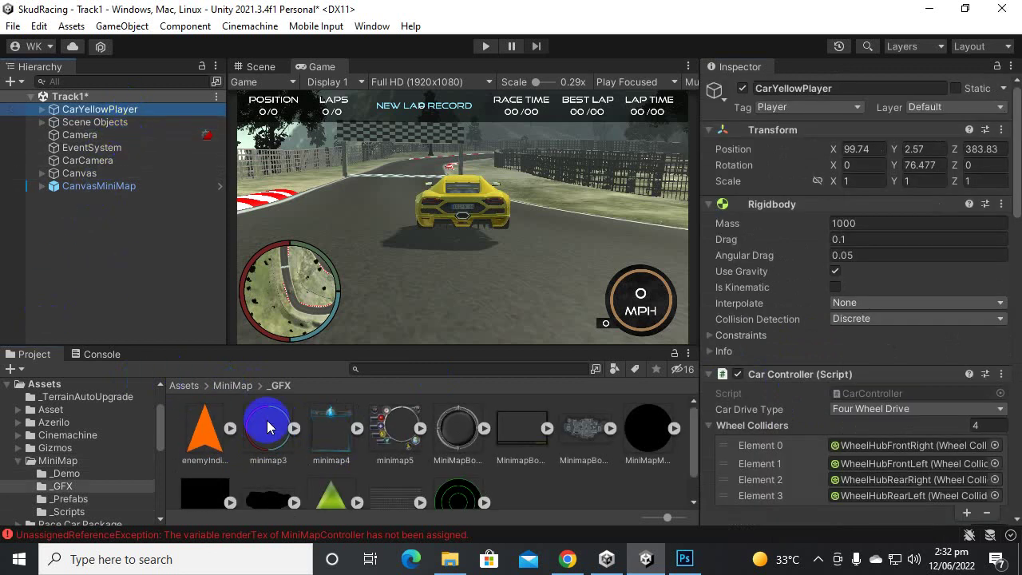
pyautogui.scroll(-1, 438, 468)
pyautogui.scroll(1, 437, 468)
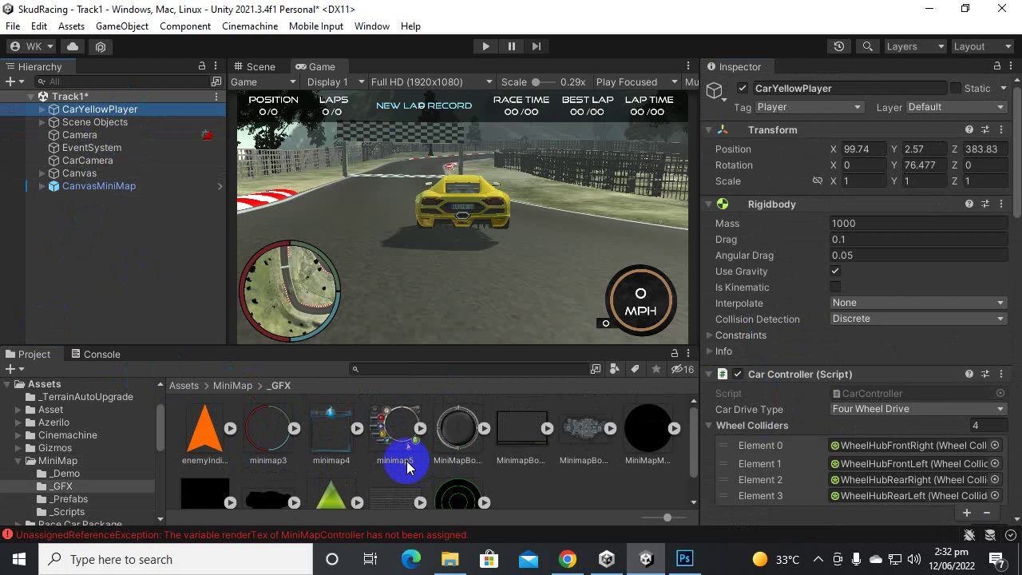
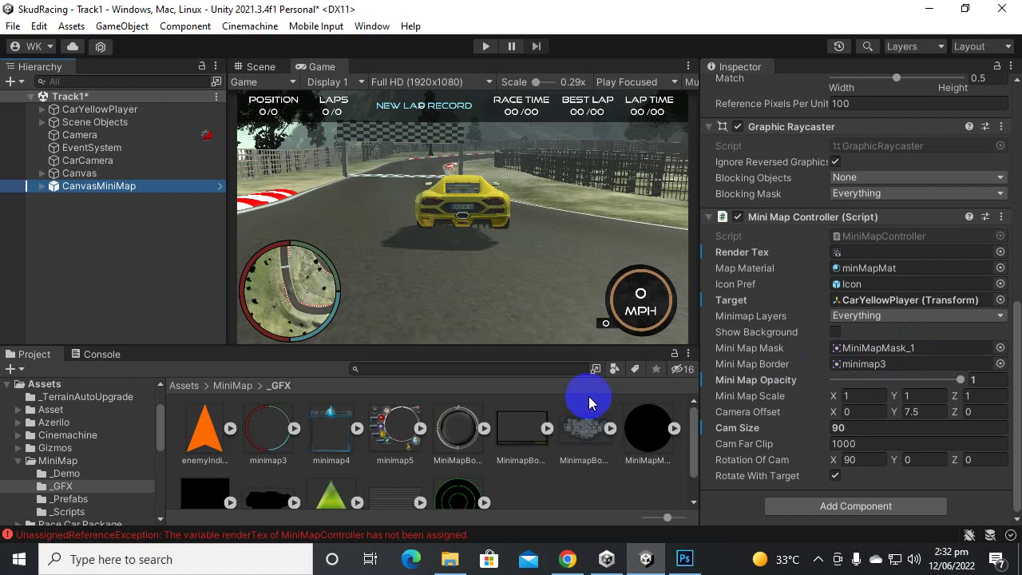
# Step: Locate the current mask and border sprites of CanvasMiniMap, then try MiniMapBorder_1 as the Mini Map Border and inspect it up close
pyautogui.click(879, 349)
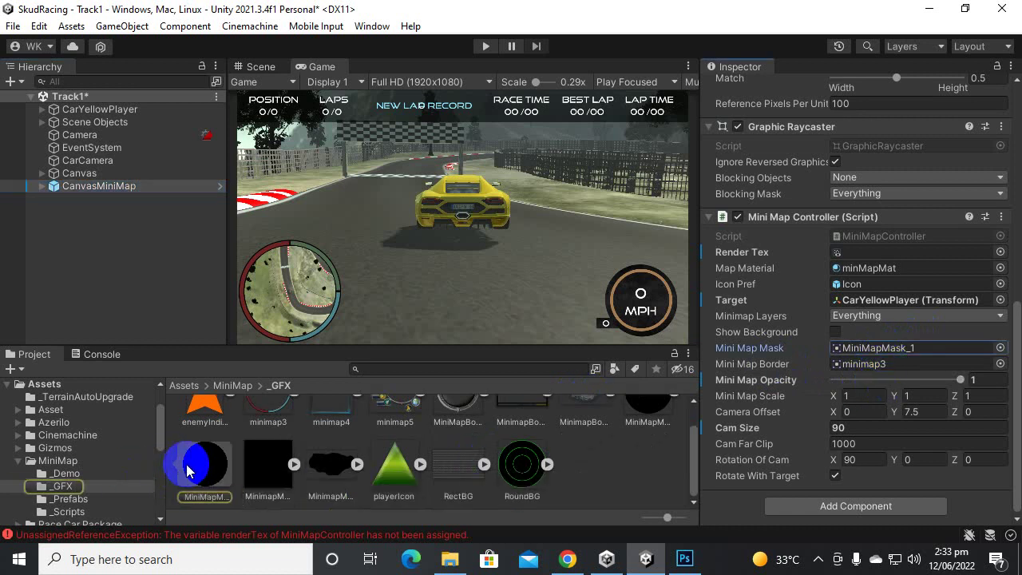
pyautogui.click(873, 365)
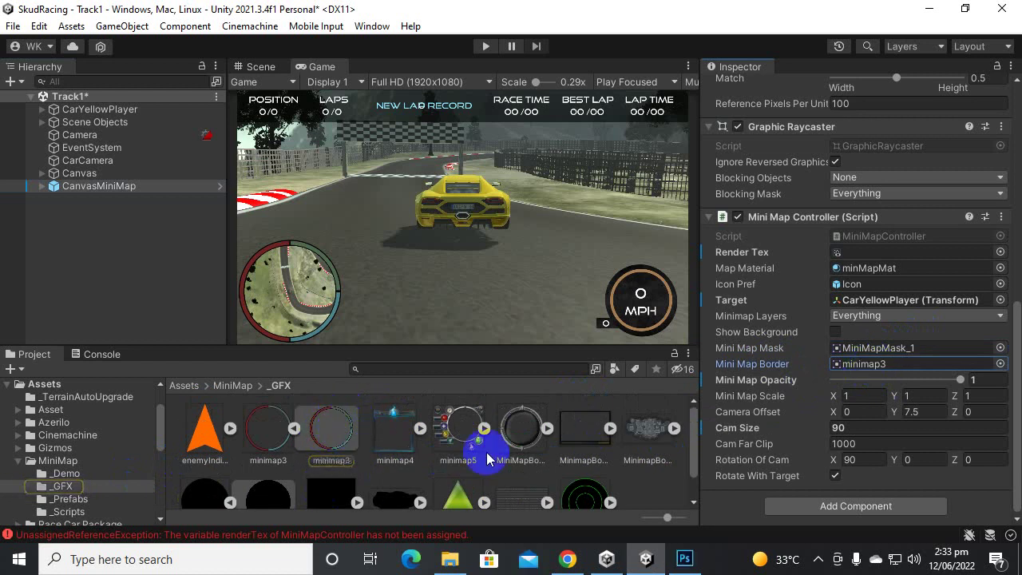
pyautogui.moveTo(527, 449); pyautogui.dragTo(864, 365)
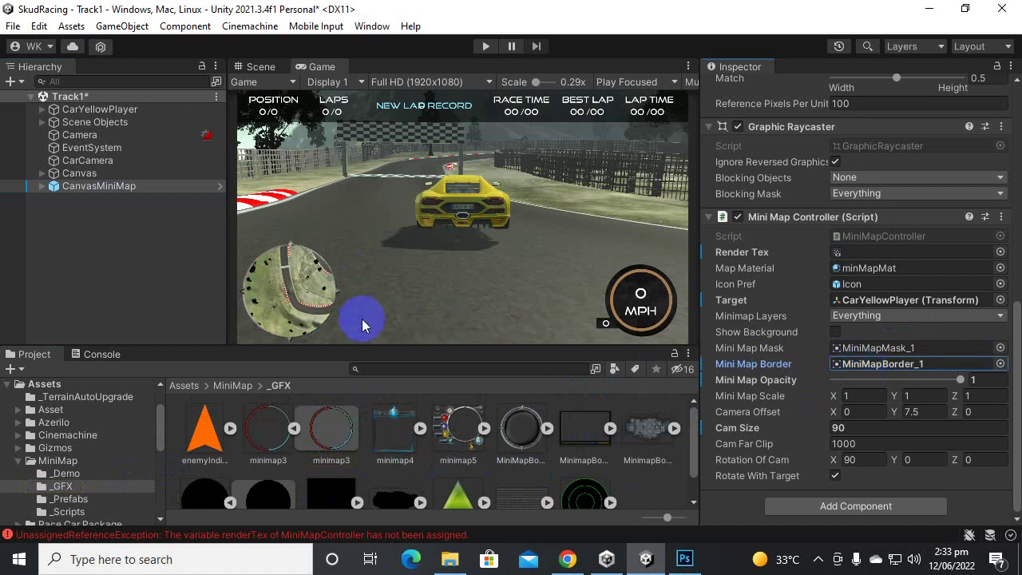
pyautogui.scroll(4, 362, 319)
pyautogui.moveTo(384, 284); pyautogui.dragTo(569, 218, button='middle')
pyautogui.scroll(6, 441, 263)
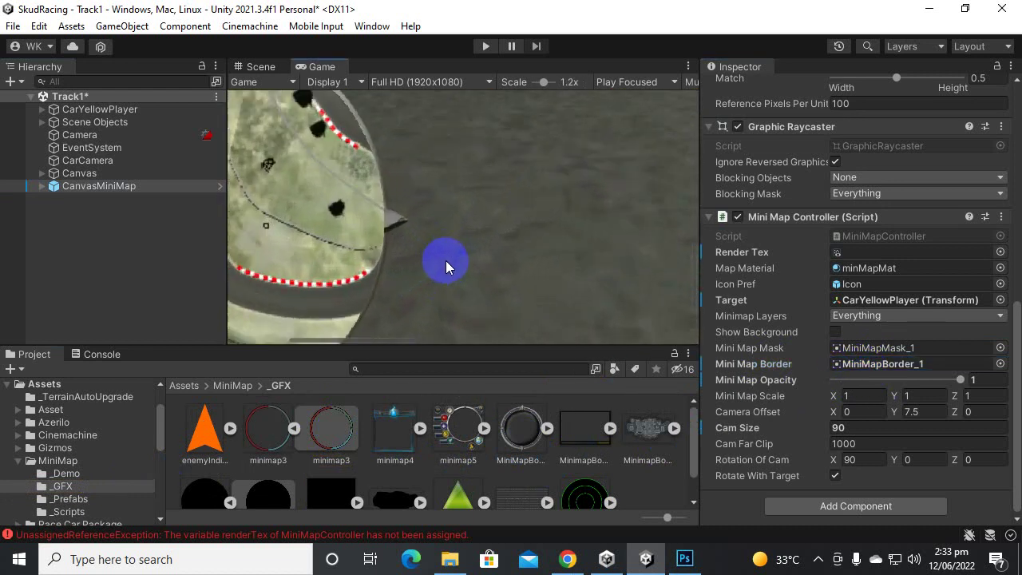
pyautogui.moveTo(453, 183); pyautogui.dragTo(541, 173, button='middle')
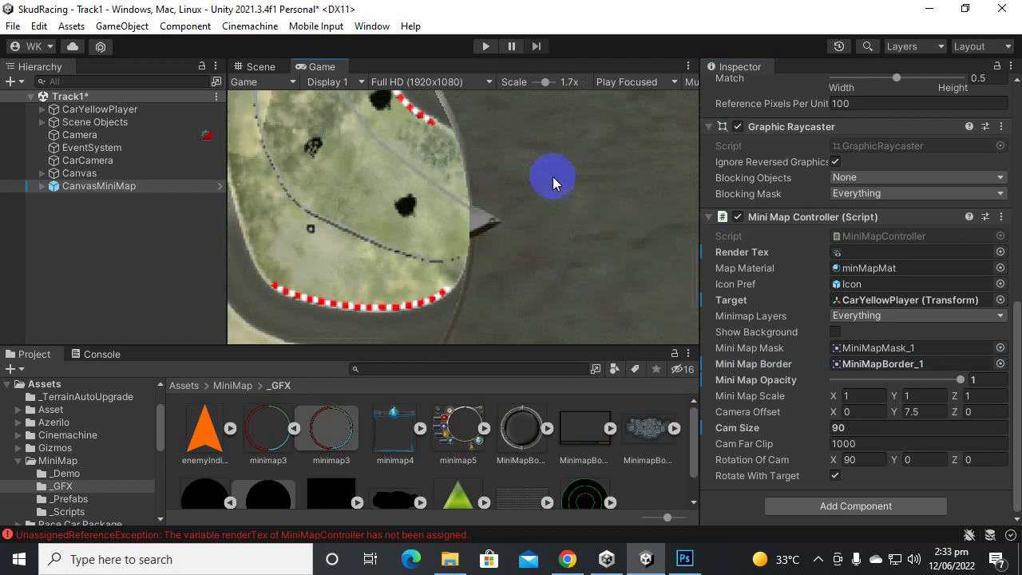
pyautogui.scroll(-2, 565, 182)
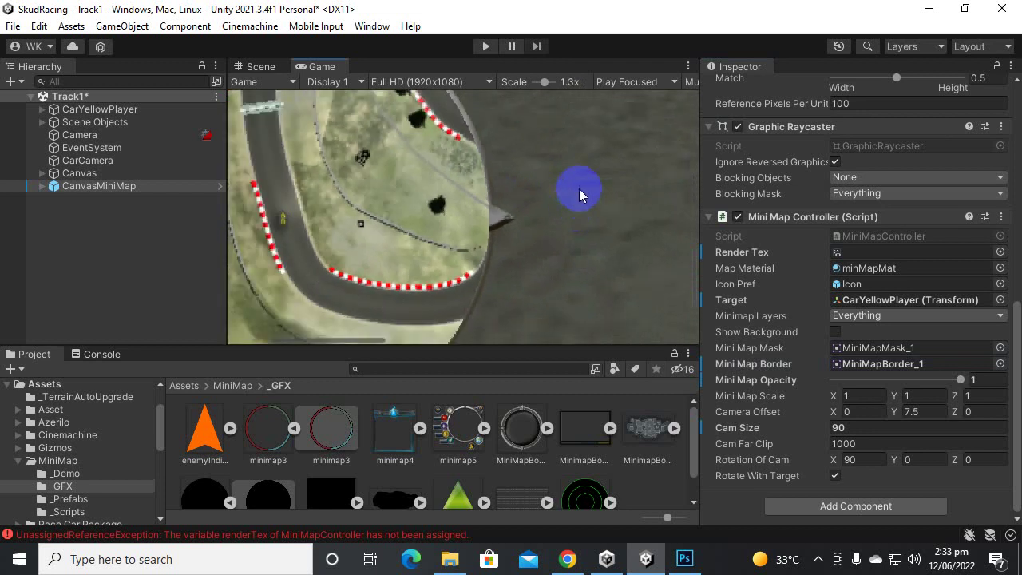
# Step: Assign MinimapBorder_2 as the Mini Map Border of CanvasMiniMap and check how it frames the minimap in the game view
pyautogui.click(548, 429)
pyautogui.click(548, 429)
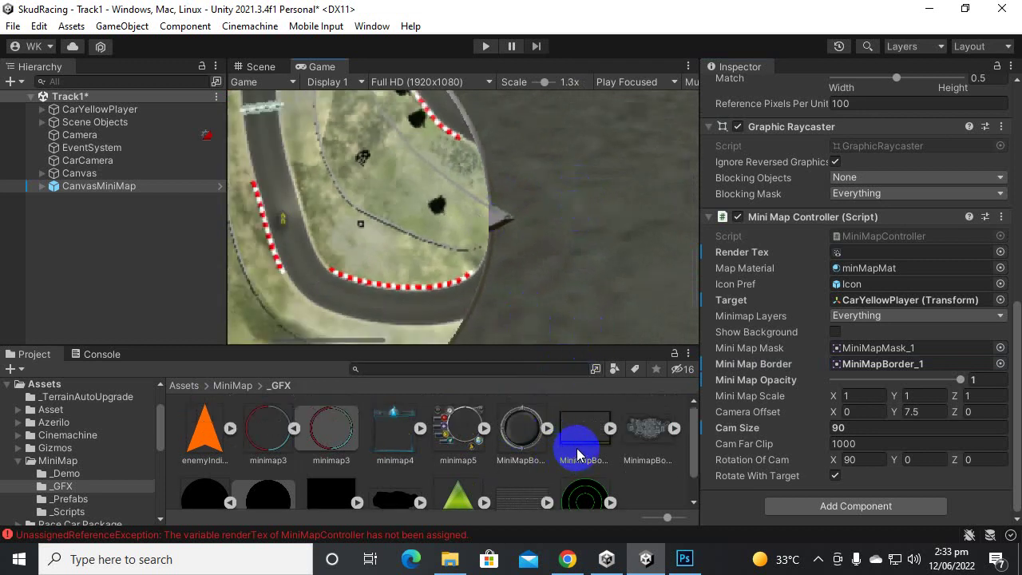
pyautogui.moveTo(587, 444); pyautogui.dragTo(763, 405)
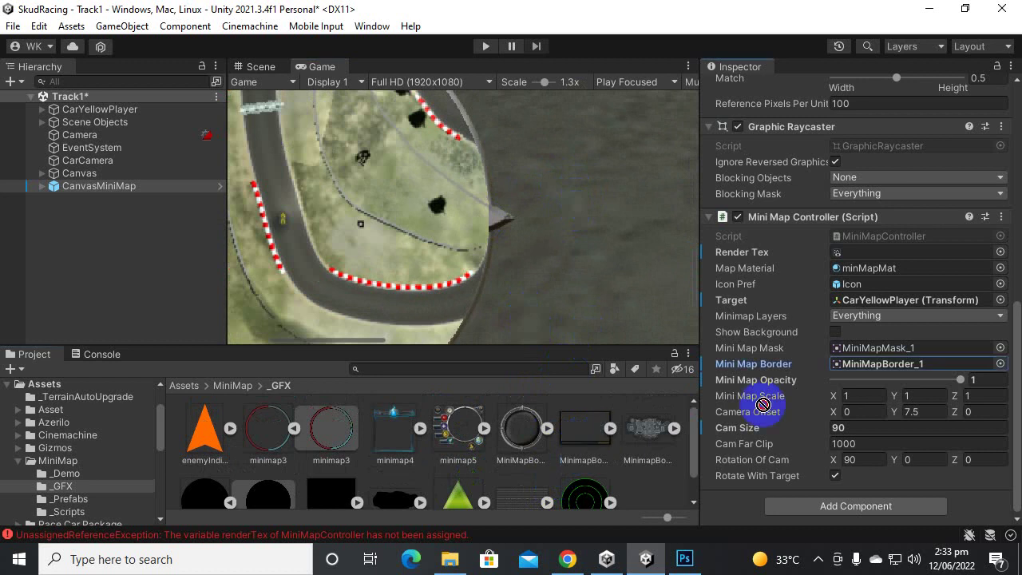
pyautogui.moveTo(949, 360); pyautogui.dragTo(950, 360)
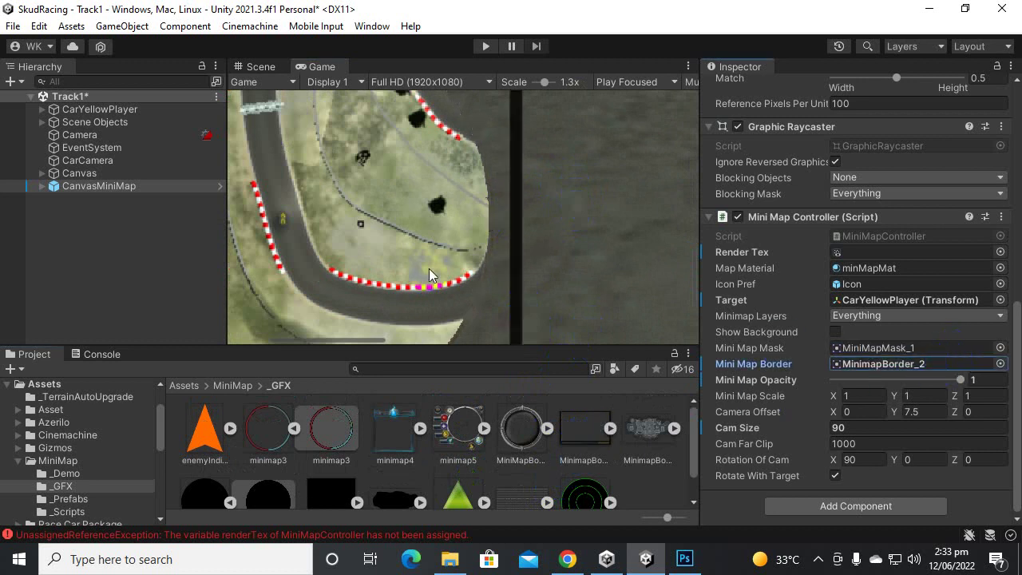
pyautogui.scroll(-5, 490, 255)
pyautogui.scroll(-1, 516, 255)
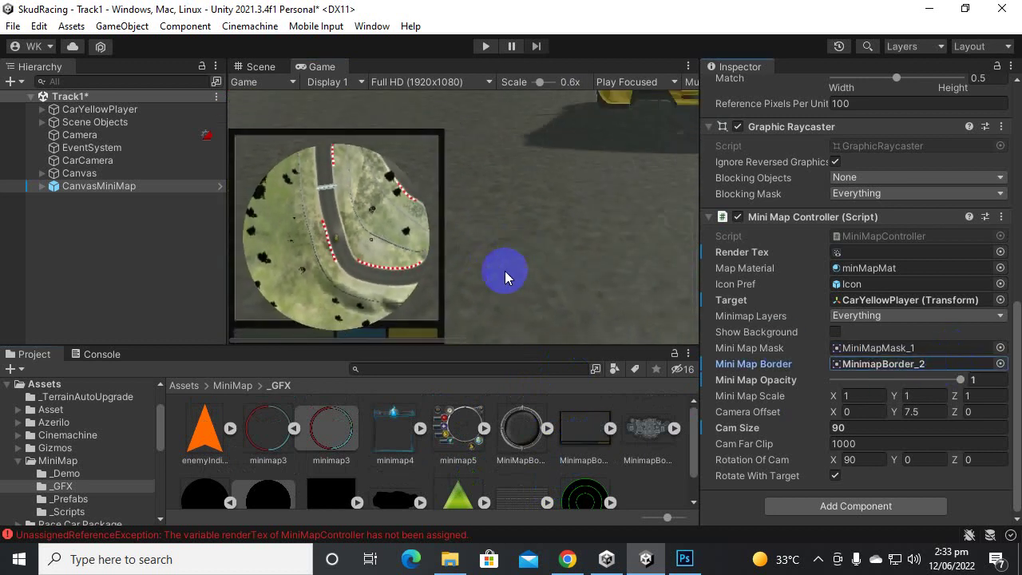
pyautogui.scroll(-1, 604, 440)
pyautogui.scroll(1, 615, 447)
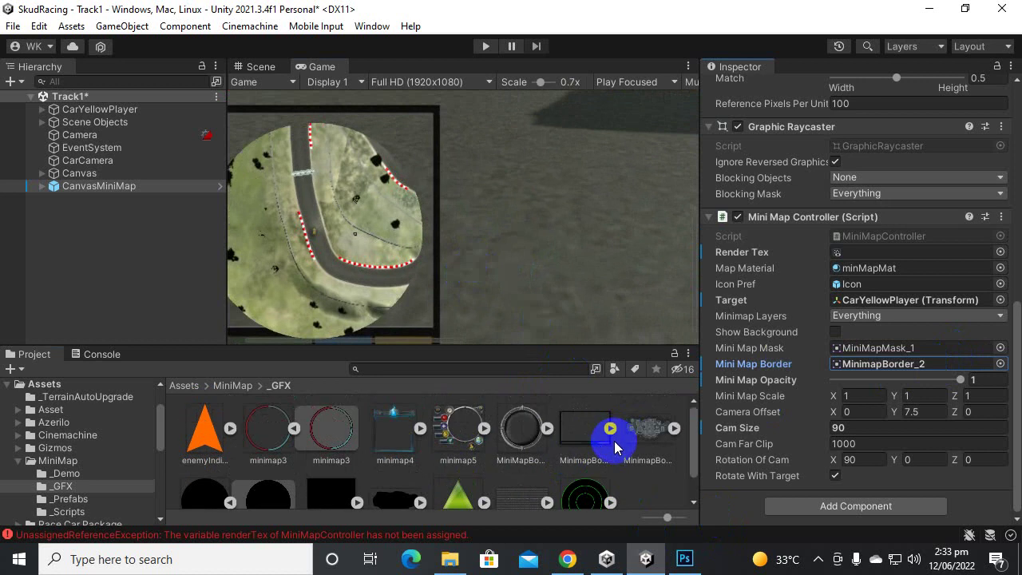
pyautogui.scroll(-1, 641, 441)
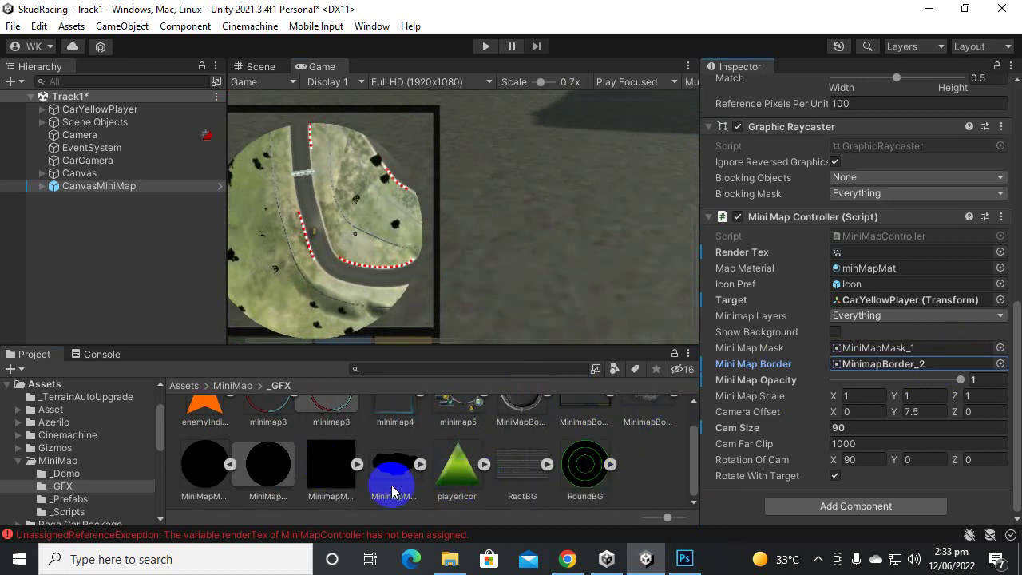
pyautogui.scroll(1, 344, 478)
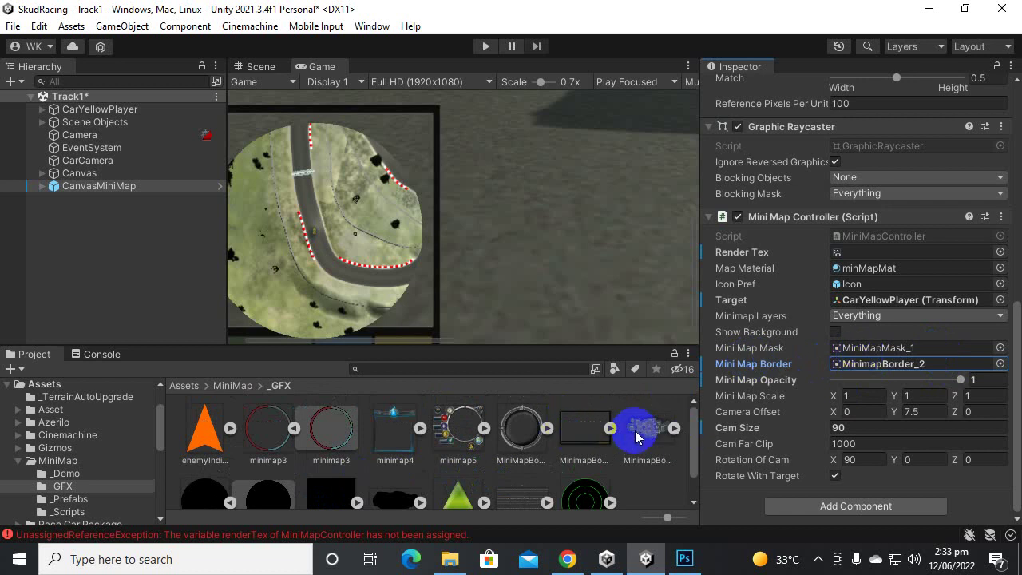
# Step: Assign MinimapBorder_3 as the Mini Map Border of CanvasMiniMap and check its shape around the minimap in the game view
pyautogui.moveTo(630, 429); pyautogui.dragTo(868, 376)
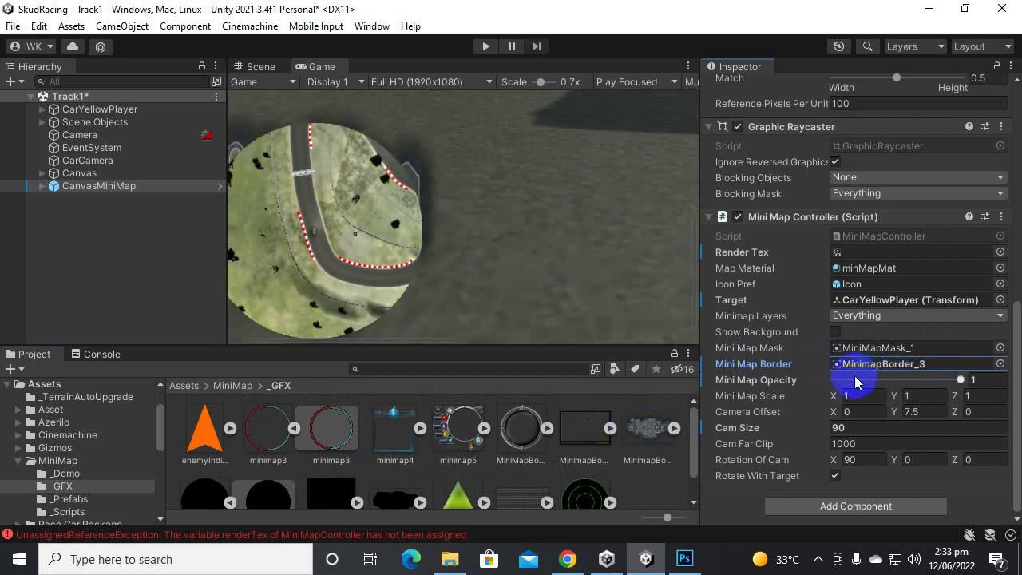
pyautogui.scroll(-2, 647, 264)
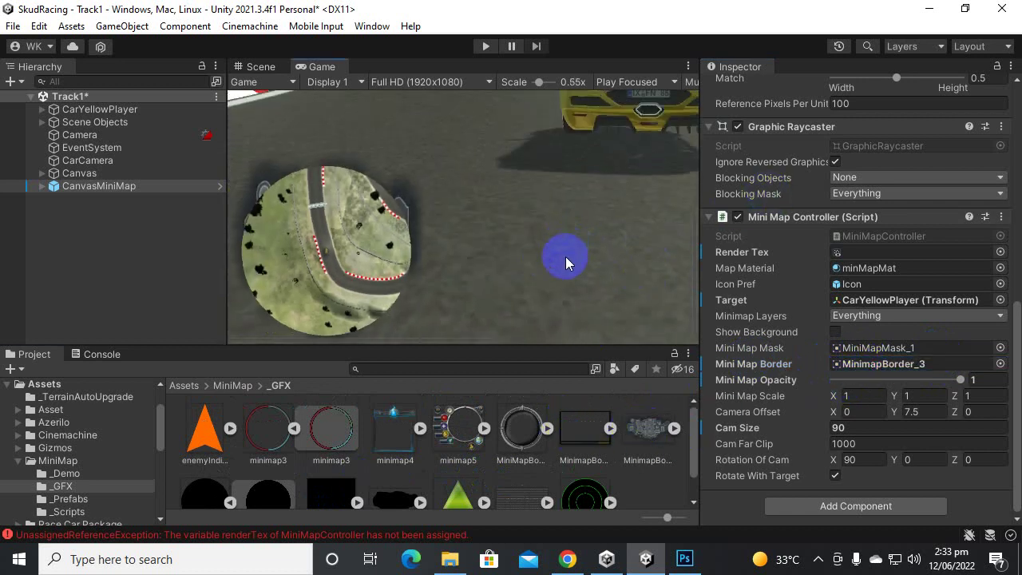
pyautogui.scroll(-2, 583, 256)
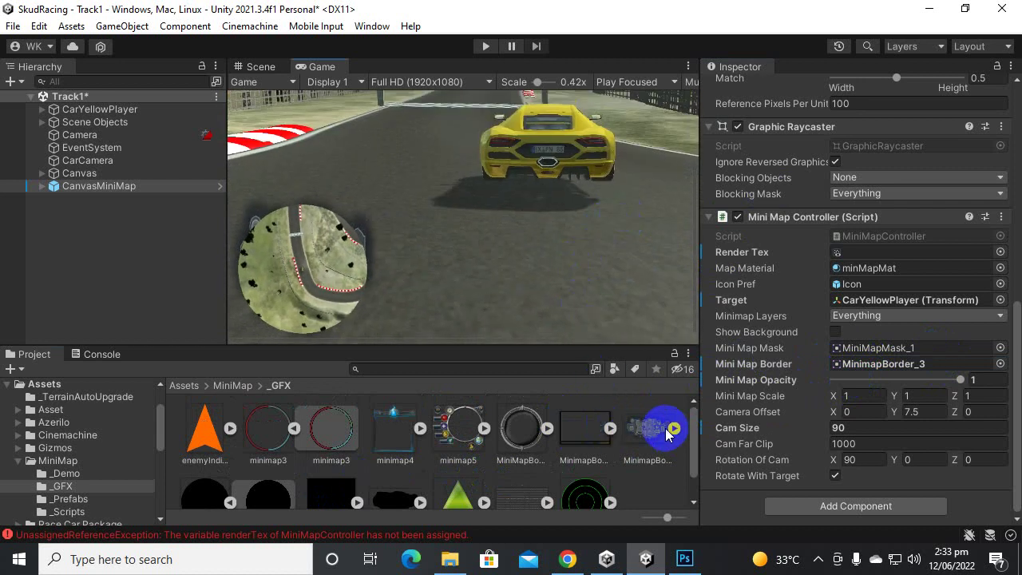
pyautogui.moveTo(662, 429); pyautogui.dragTo(844, 360)
# Step: Assign MinimapMask_3 as the Mini Map Mask of CanvasMiniMap and check the minimap in the full game view
pyautogui.scroll(-1, 617, 428)
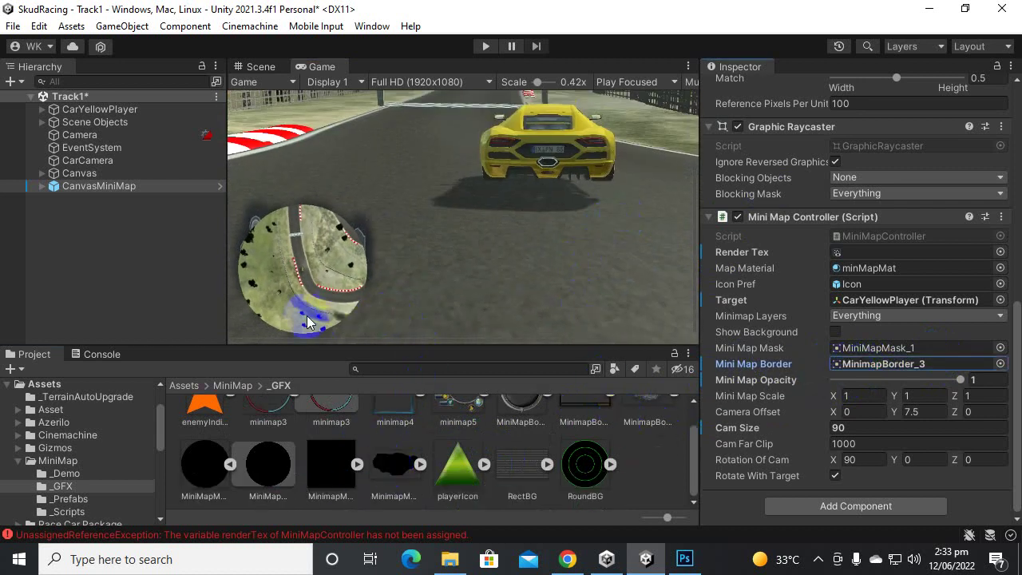
pyautogui.moveTo(399, 467); pyautogui.dragTo(854, 351)
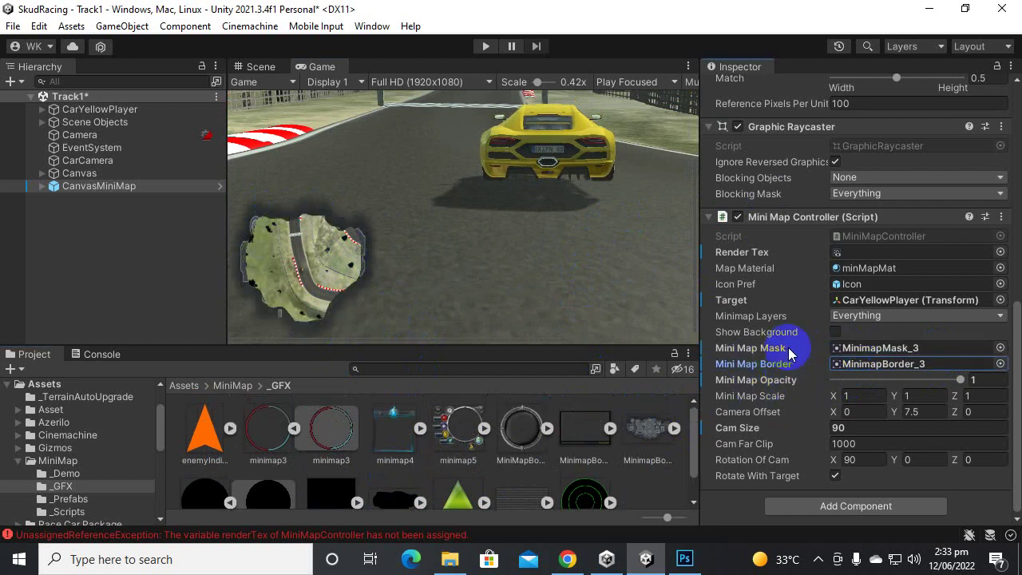
pyautogui.scroll(-2, 418, 264)
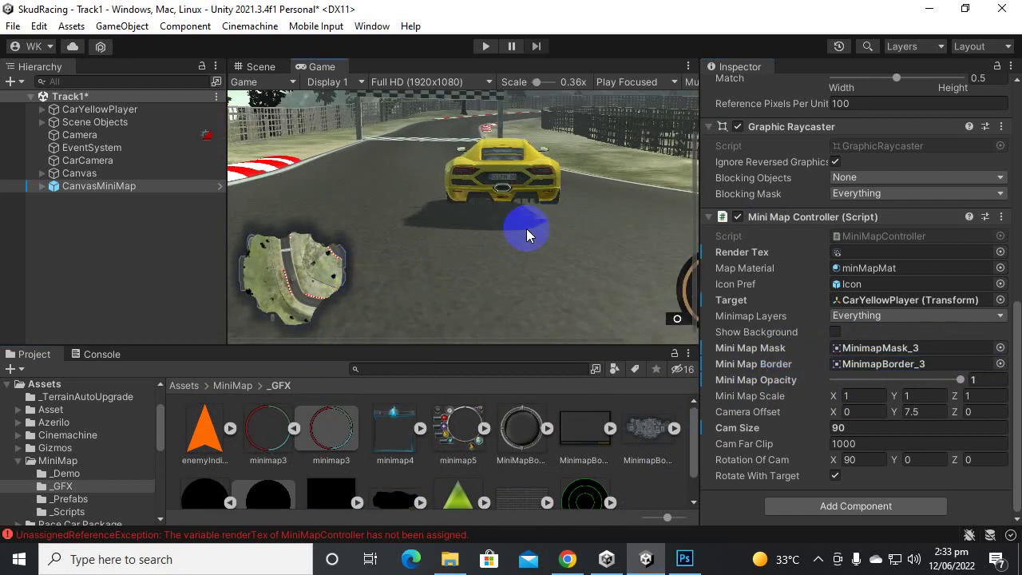
pyautogui.scroll(-2, 377, 282)
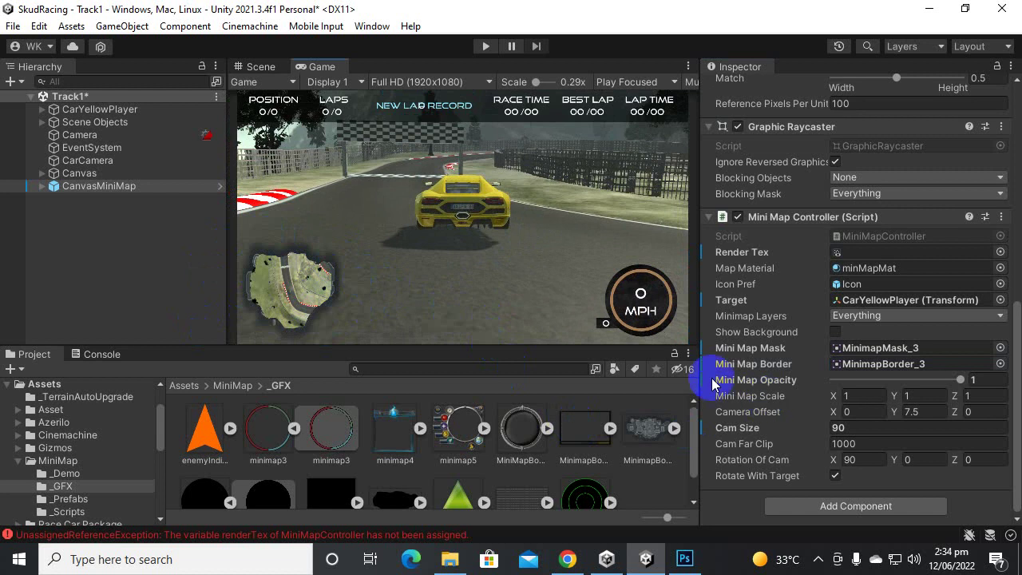
# Step: Assign the playerIcon sprite as the Icon of the Mini Map Component on CarYellowPlayer
pyautogui.click(134, 110)
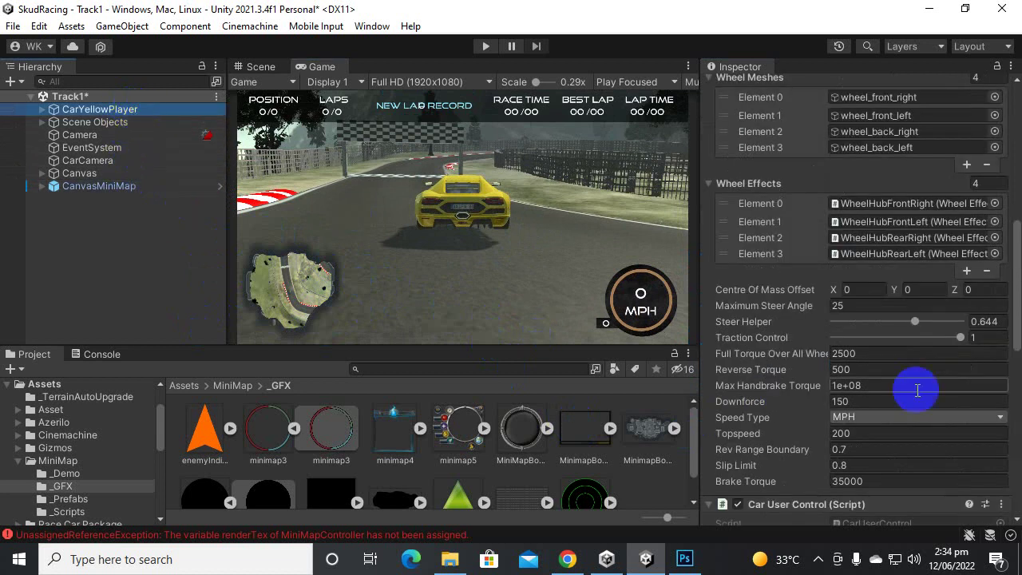
pyautogui.scroll(-12, 913, 388)
pyautogui.scroll(-2, 878, 427)
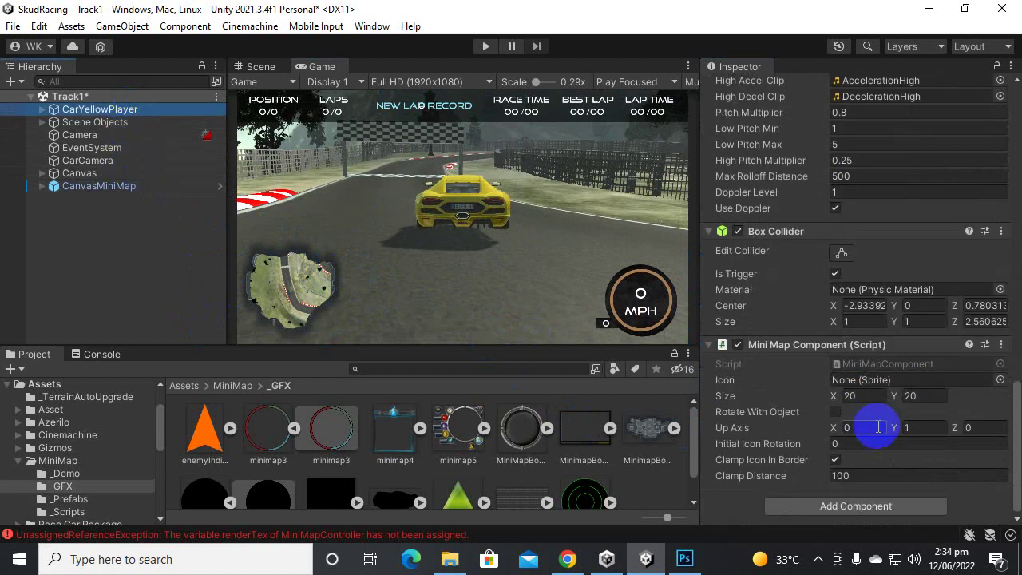
pyautogui.scroll(-2, 486, 463)
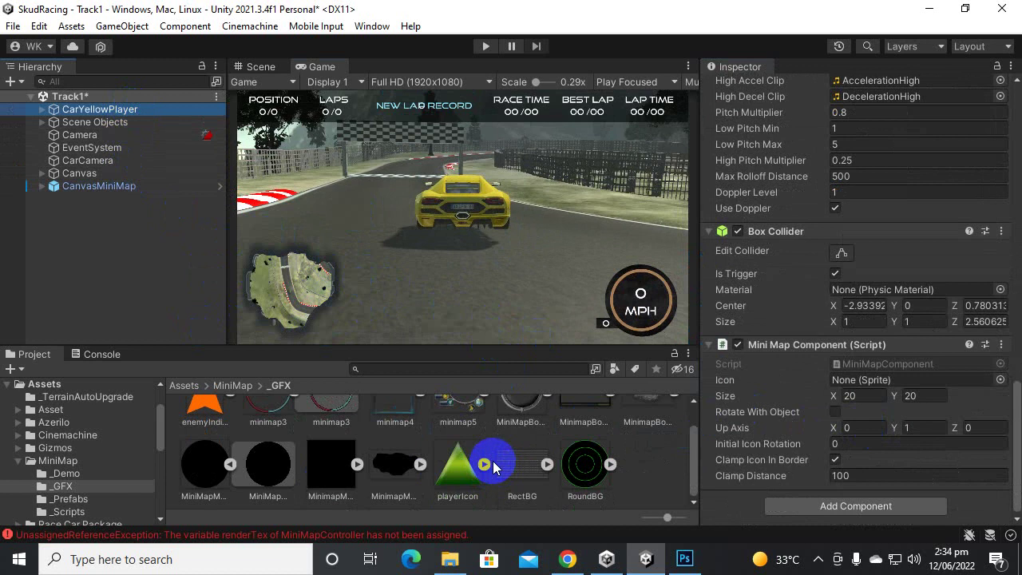
pyautogui.click(459, 479)
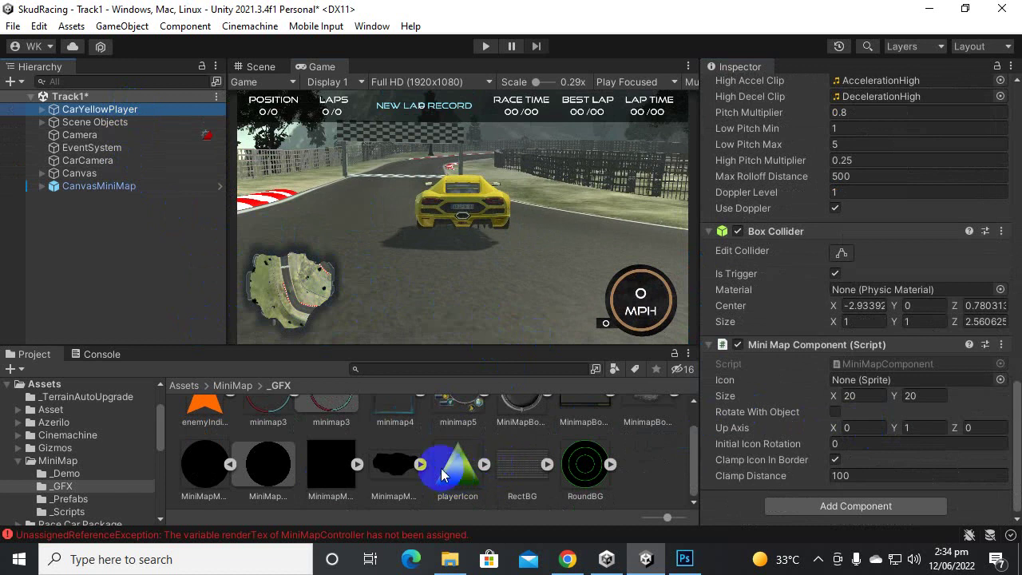
pyautogui.moveTo(443, 474); pyautogui.dragTo(887, 382)
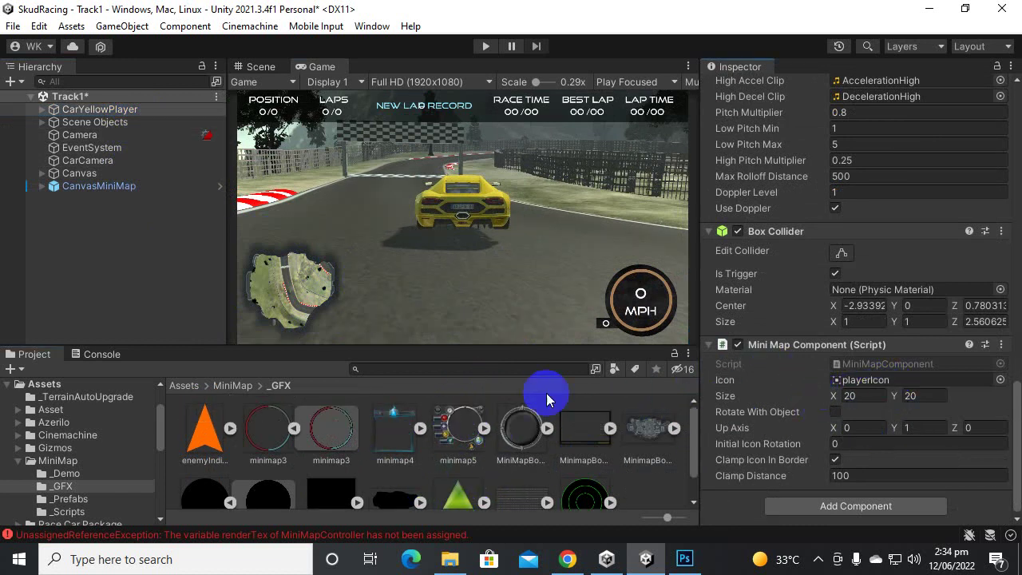
# Step: Play the game and drive the yellow car along the track to check its minimap icon, and stop play mode
pyautogui.click(486, 45)
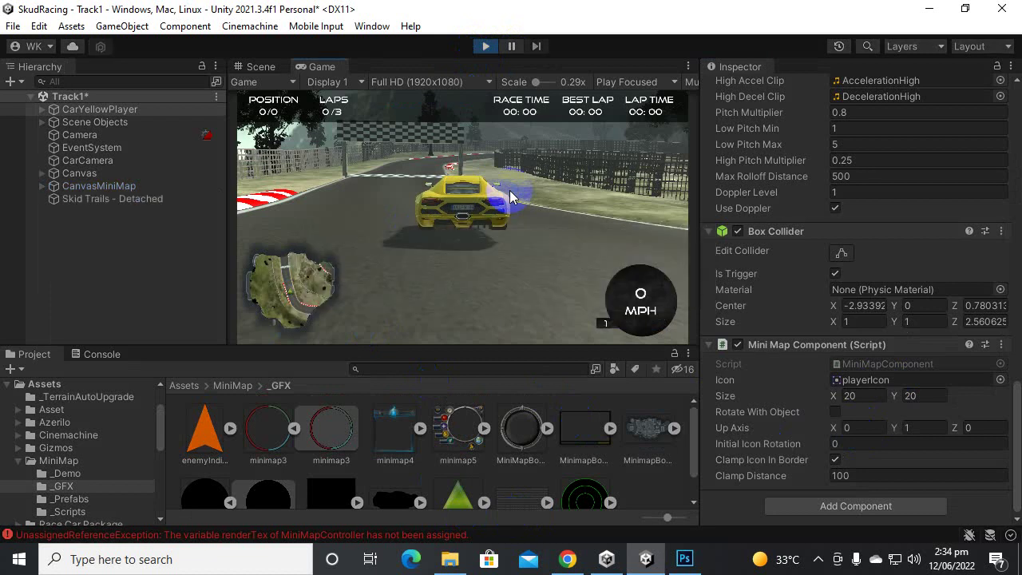
pyautogui.click(368, 300)
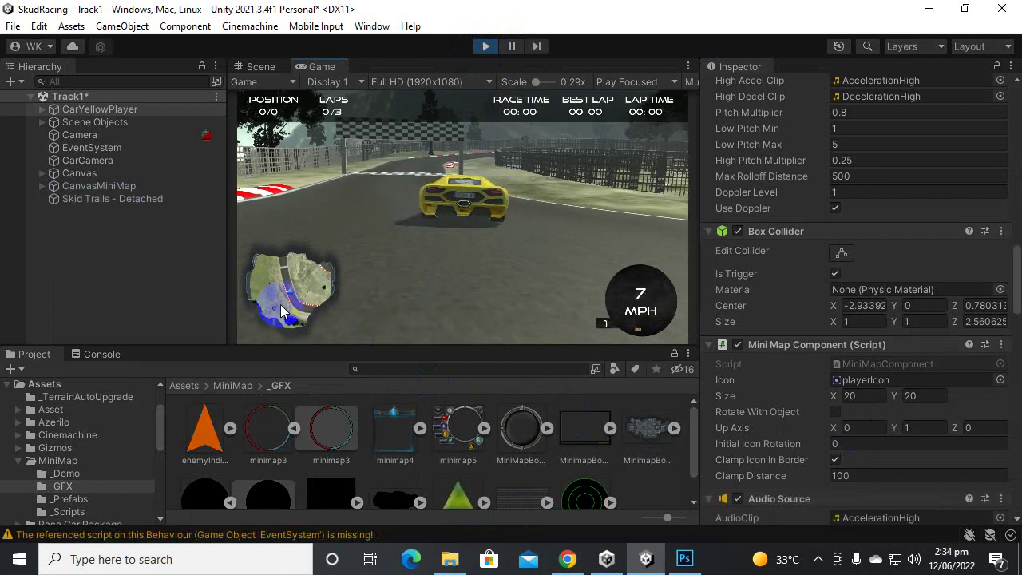
pyautogui.press('Up')
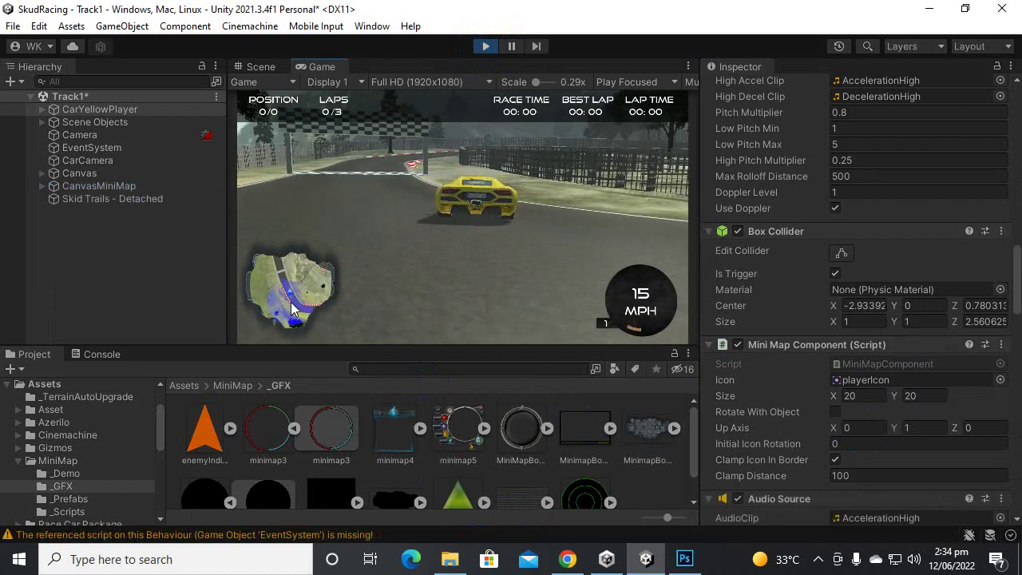
pyautogui.press('Up')
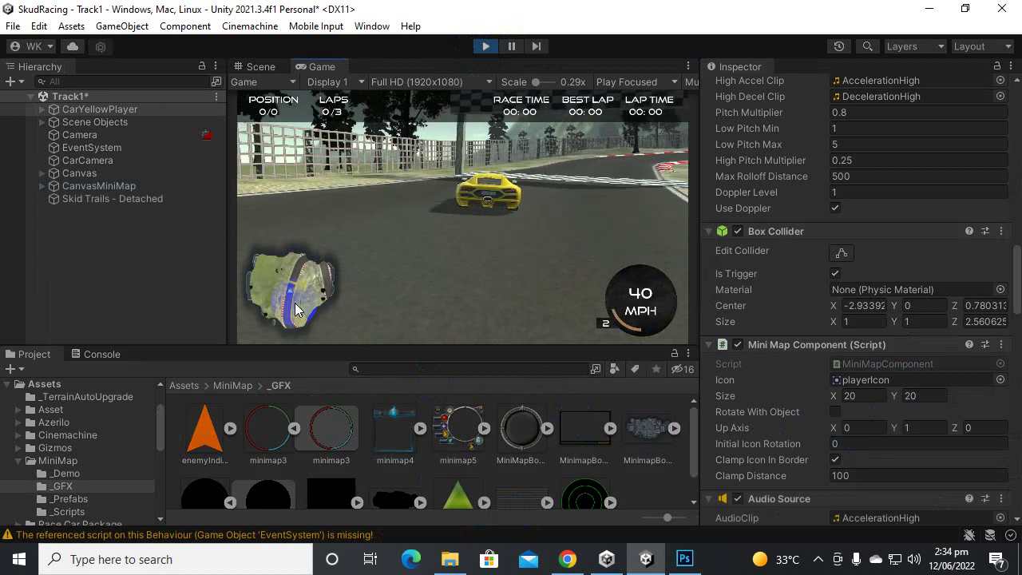
pyautogui.press('Up')
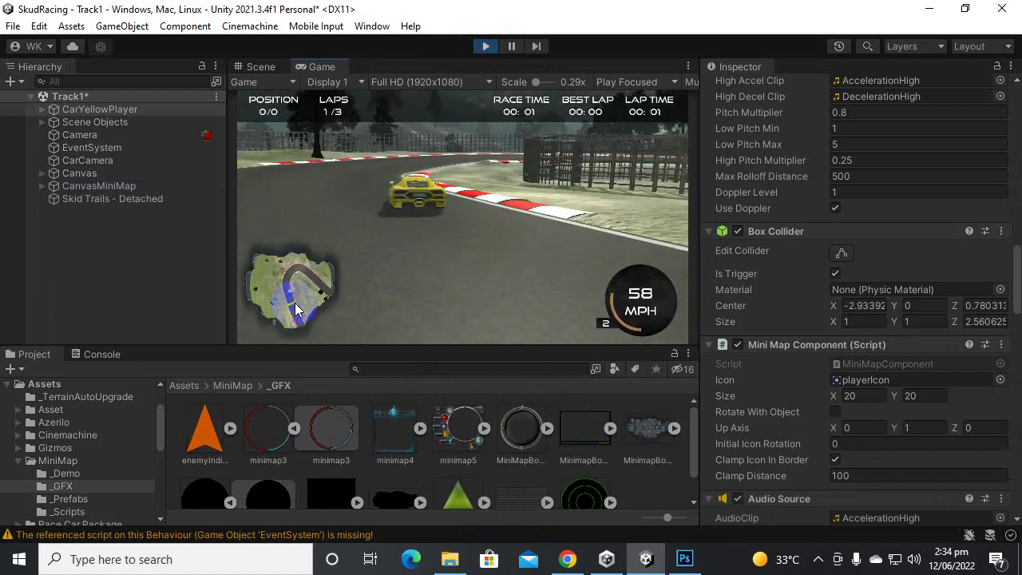
pyautogui.press('Right')
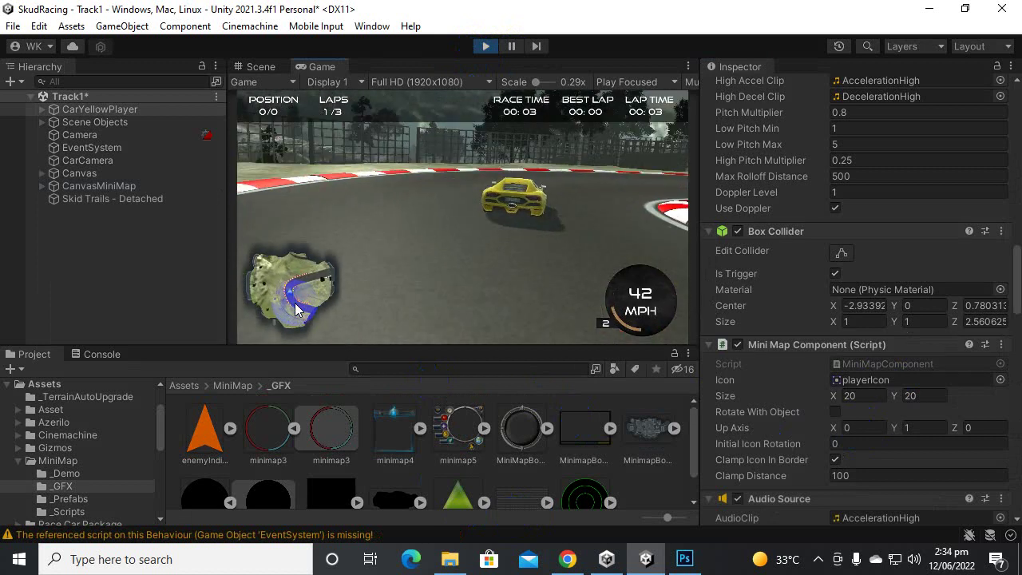
pyautogui.press('Up')
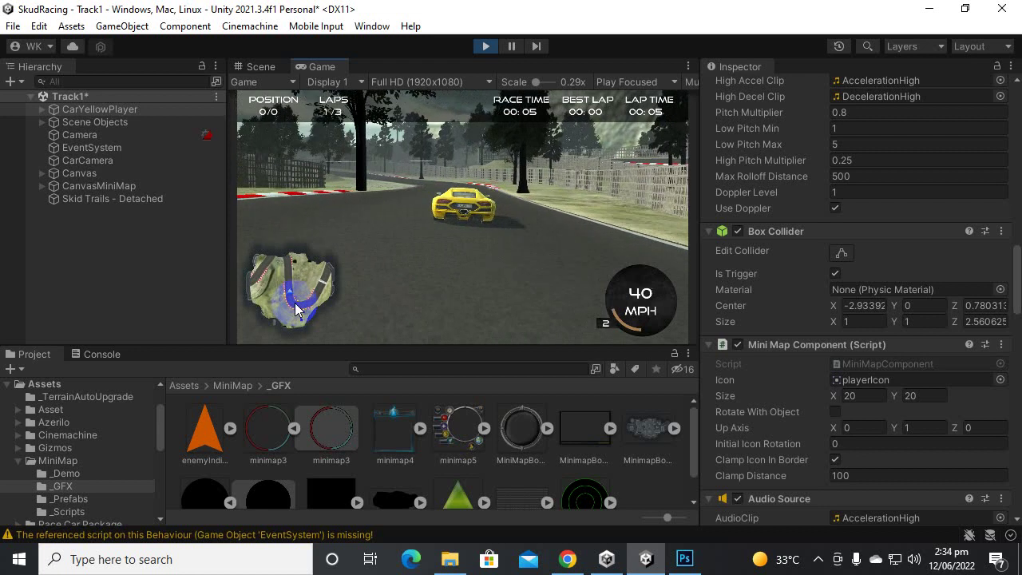
pyautogui.press('Up')
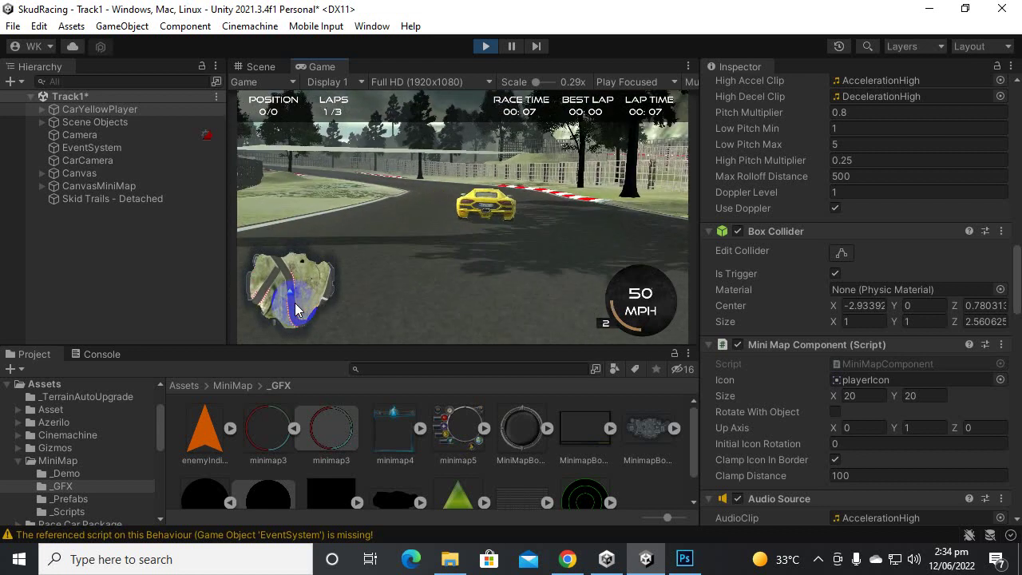
pyautogui.click(485, 46)
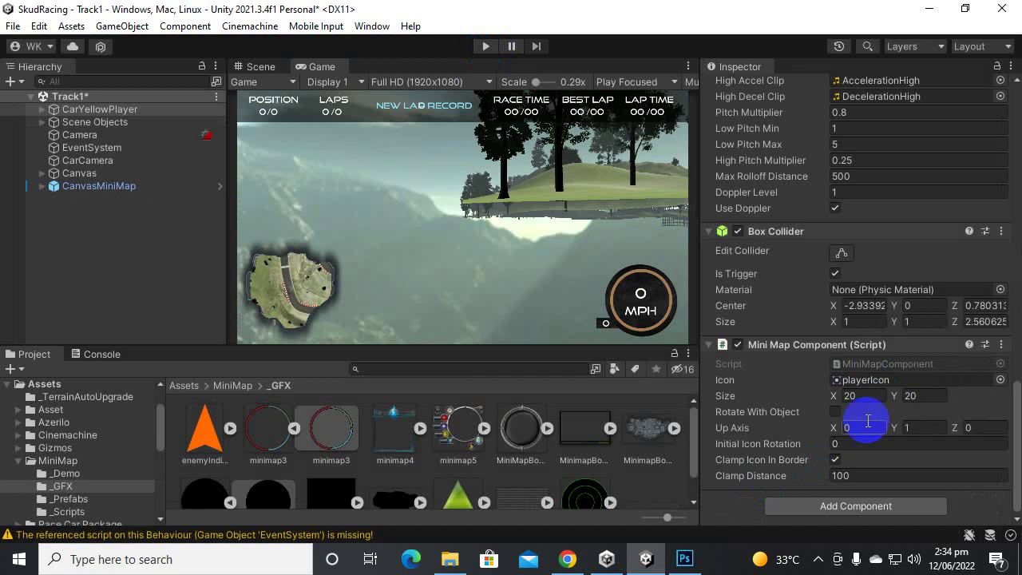
# Step: Try an icon size of X 30, Y 30 on the car's Mini Map Component and test-drive the car in play mode
pyautogui.click(856, 395)
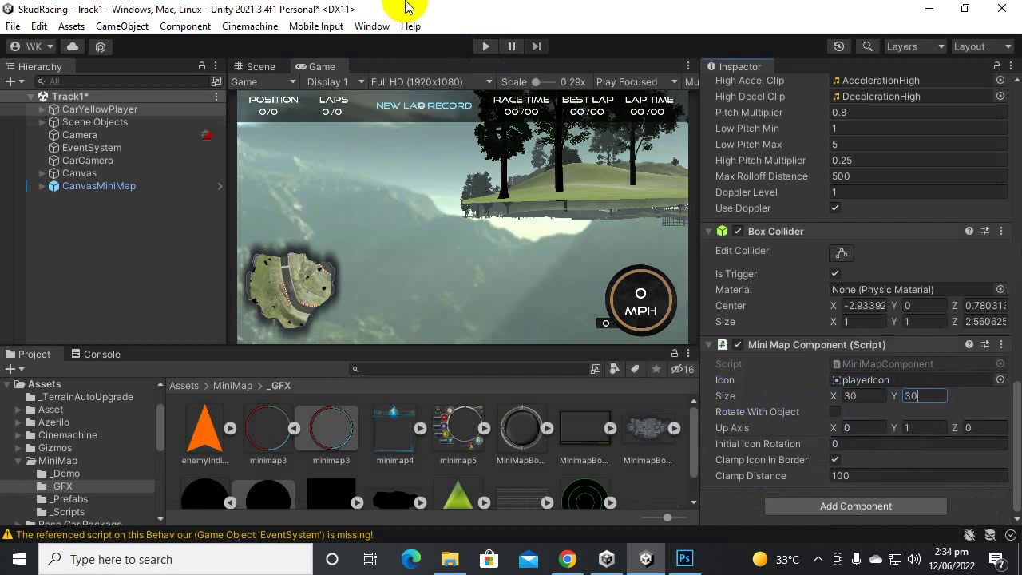
pyautogui.click(487, 46)
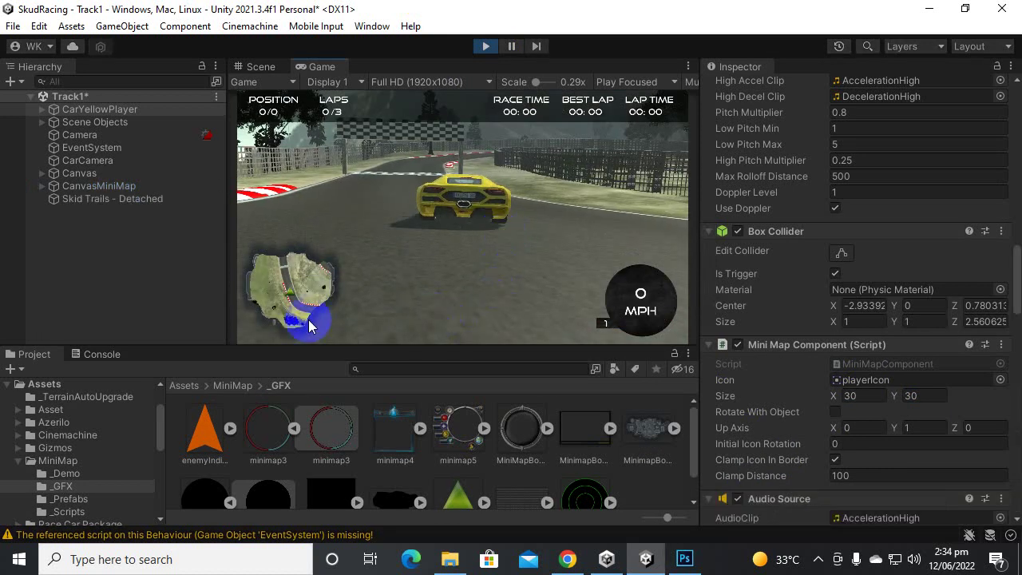
pyautogui.press('w')
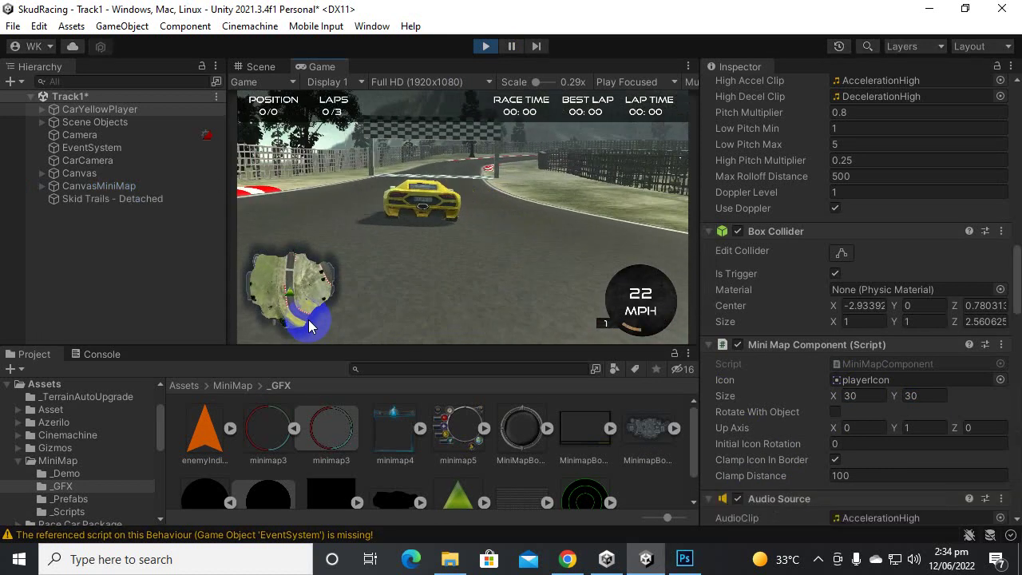
pyautogui.press('d')
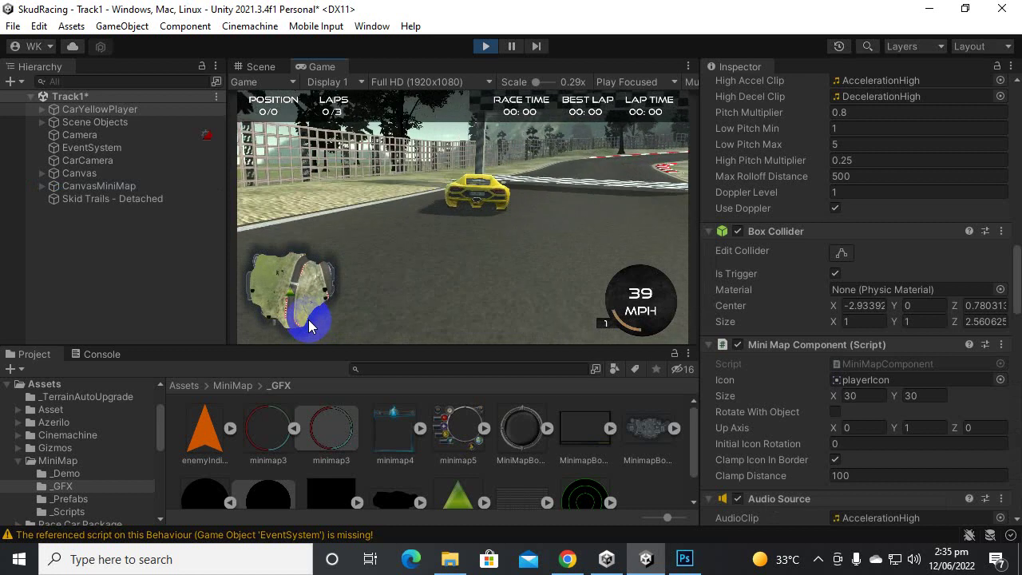
pyautogui.press('s')
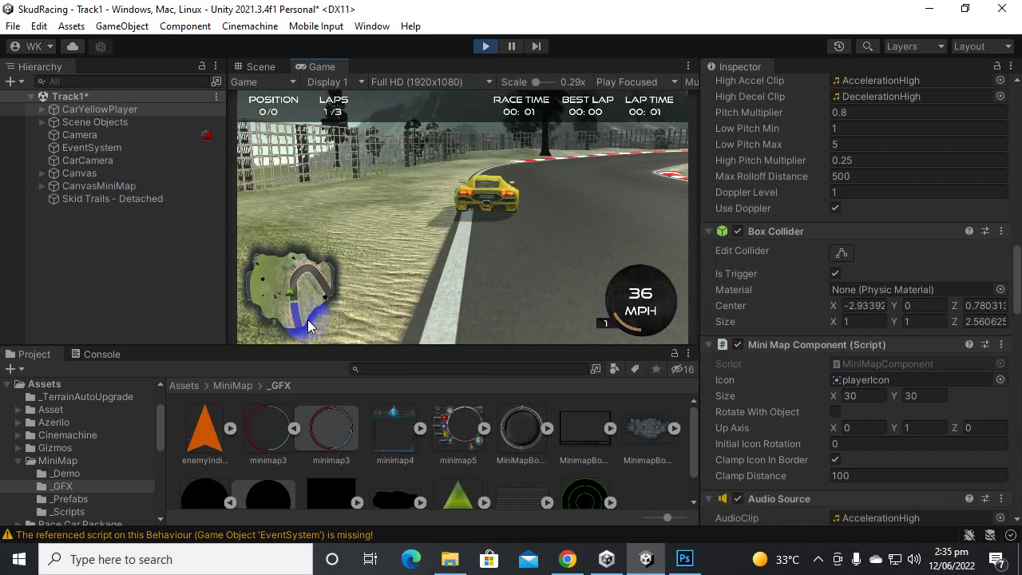
pyautogui.click(481, 45)
# Step: Set the icon size of the car's Mini Map Component to X 20, Y 20
pyautogui.click(316, 259)
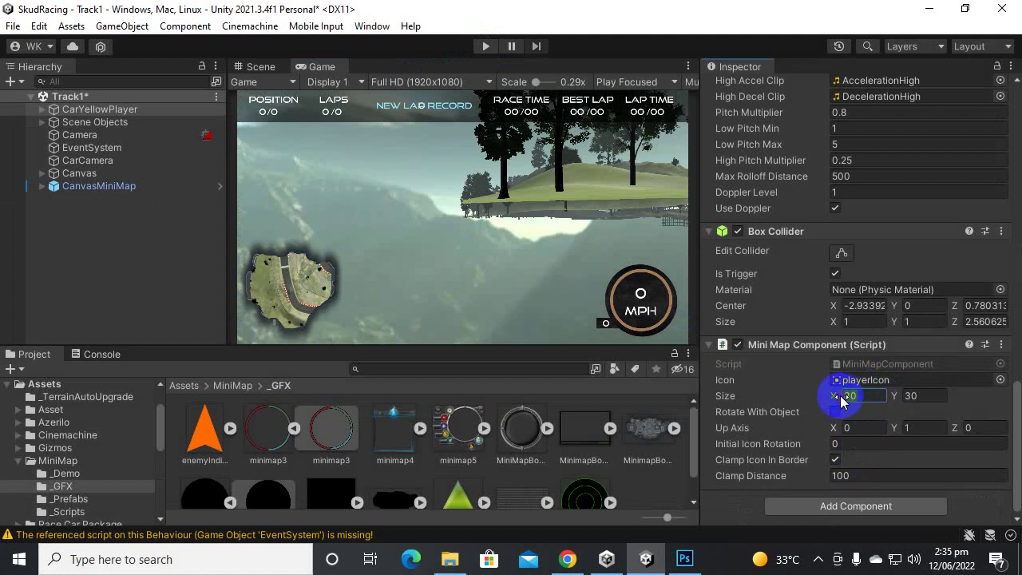
pyautogui.press('Tab')
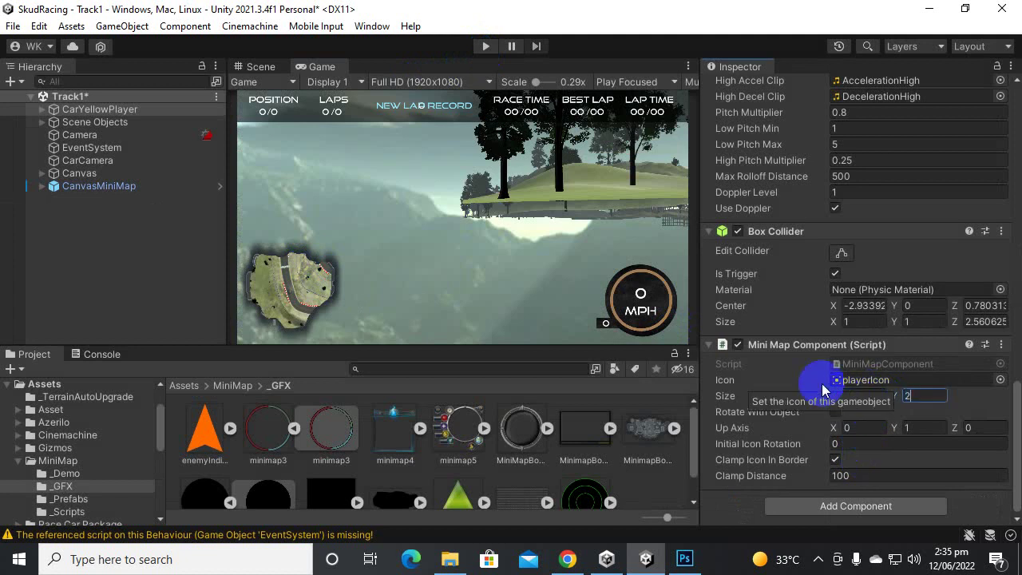
pyautogui.write('20')
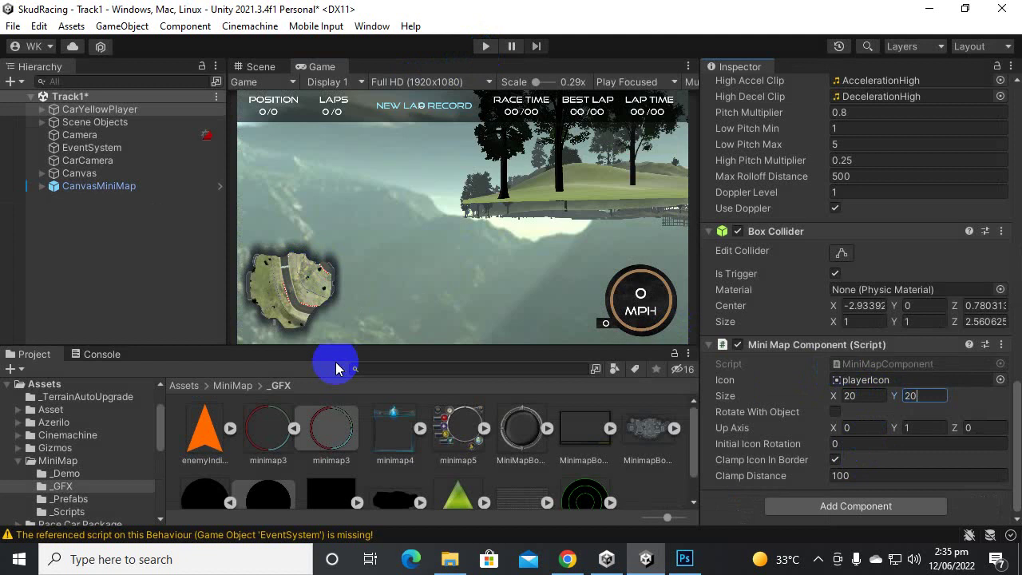
# Step: Save the Track1 scene and review the canvas and Mini Map Controller settings of CanvasMiniMap
pyautogui.click(95, 191)
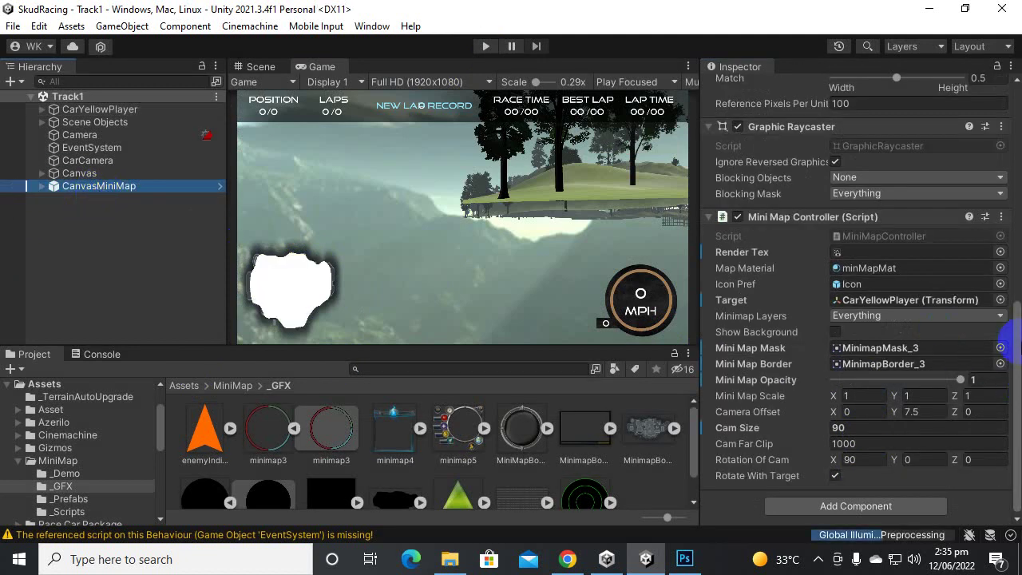
pyautogui.click(862, 461)
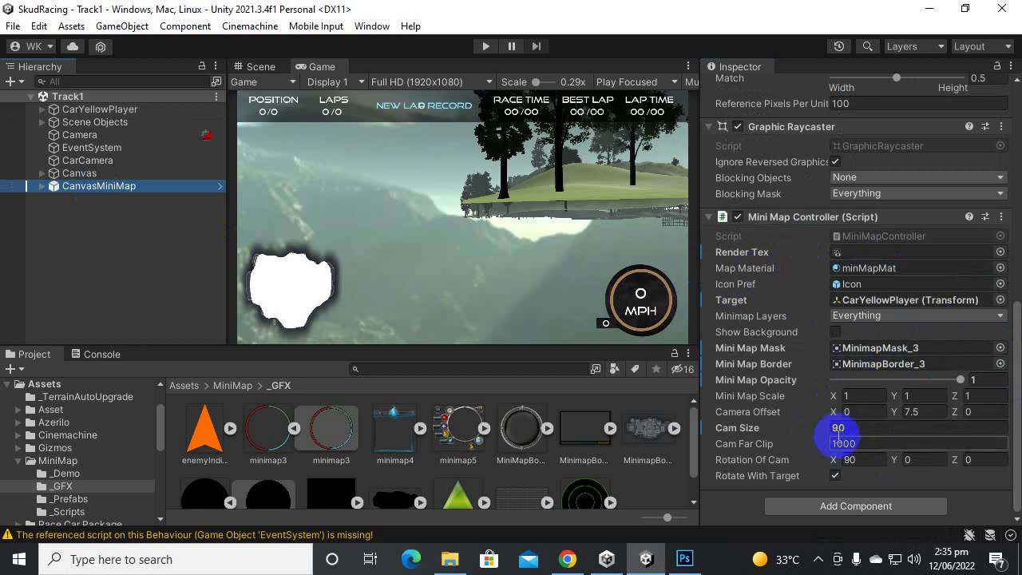
pyautogui.scroll(7, 839, 431)
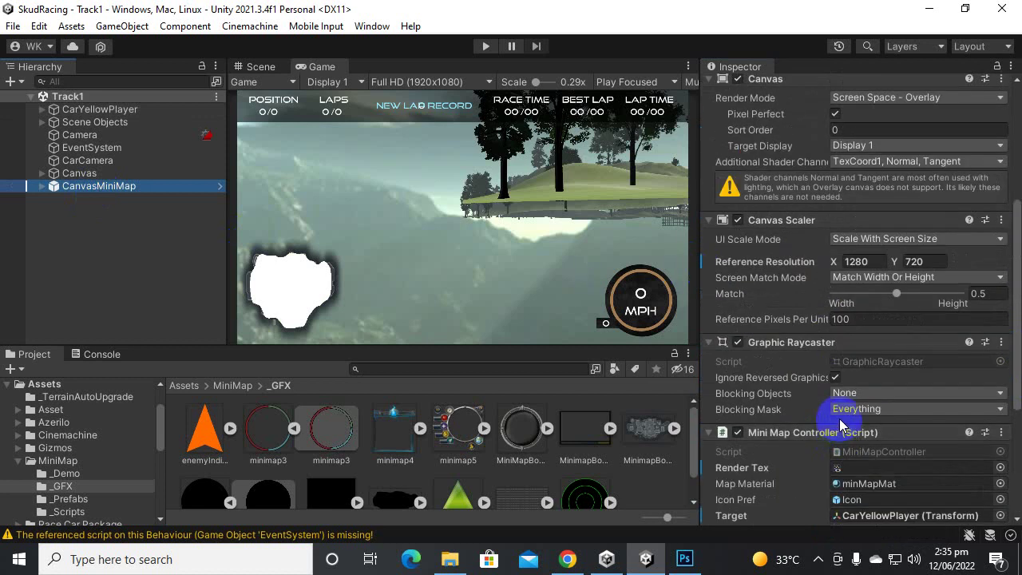
pyautogui.scroll(5, 841, 394)
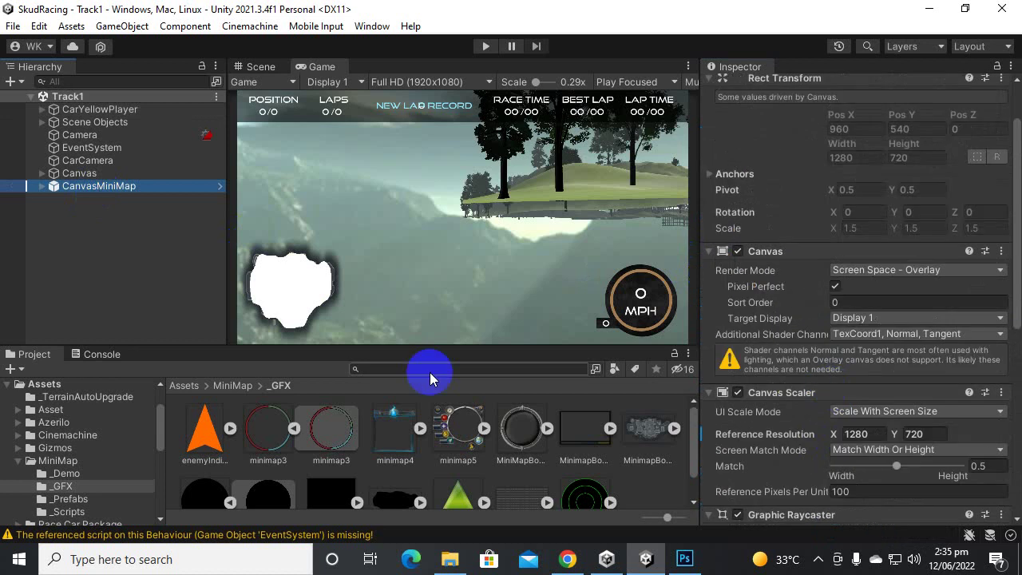
pyautogui.click(103, 188)
pyautogui.scroll(-7, 814, 351)
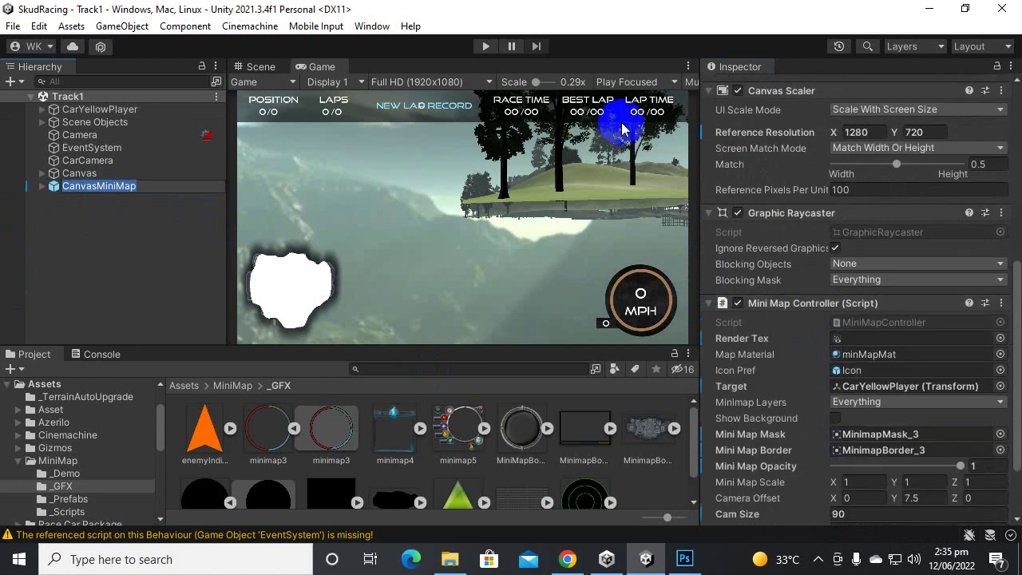
pyautogui.scroll(-3, 846, 208)
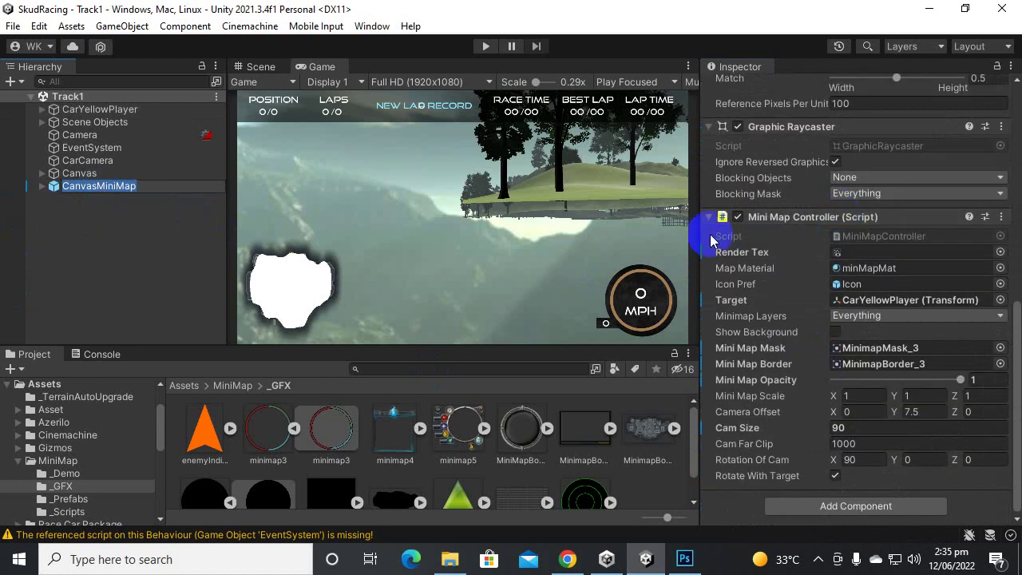
# Step: Set the Cam Size of CanvasMiniMap's Mini Map Controller to 80 and test-drive the yellow car through the first bends in play mode
pyautogui.click(839, 428)
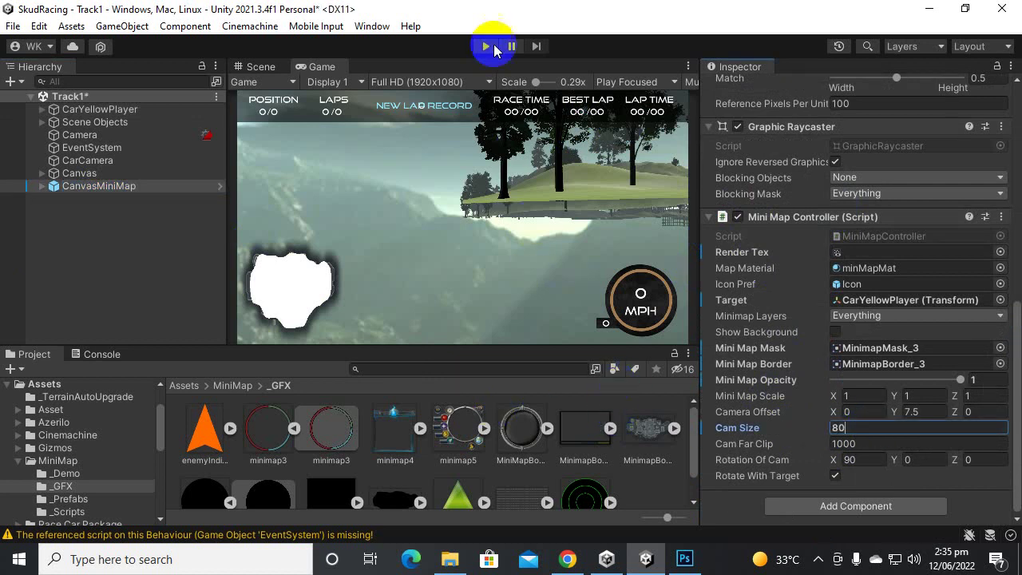
pyautogui.click(487, 46)
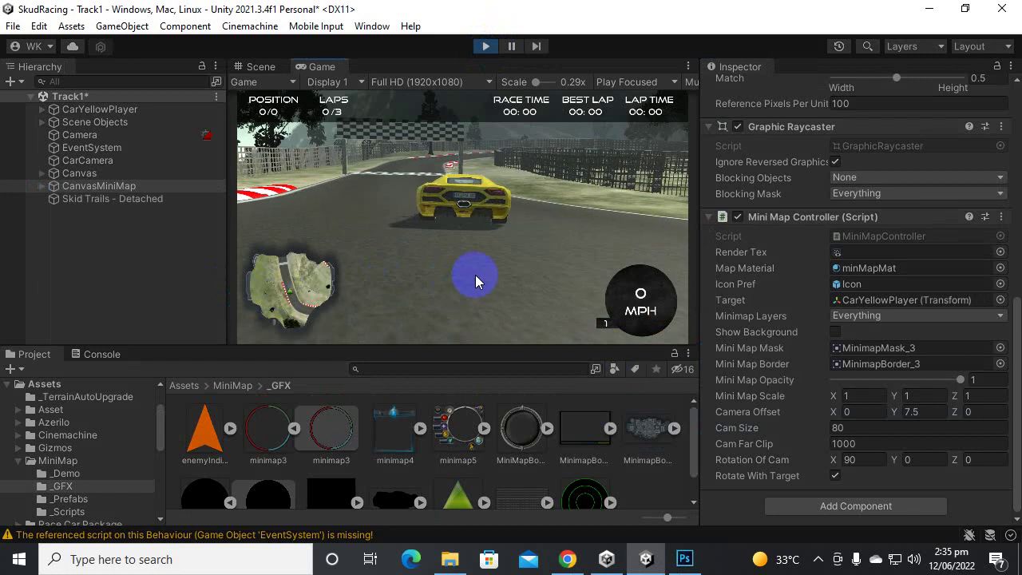
pyautogui.press('Up')
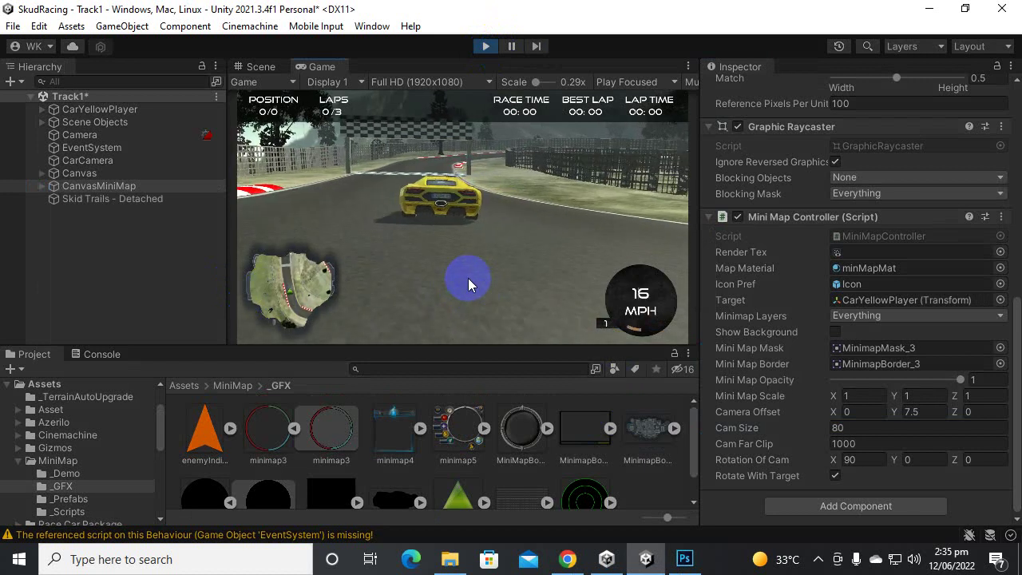
pyautogui.press('Up')
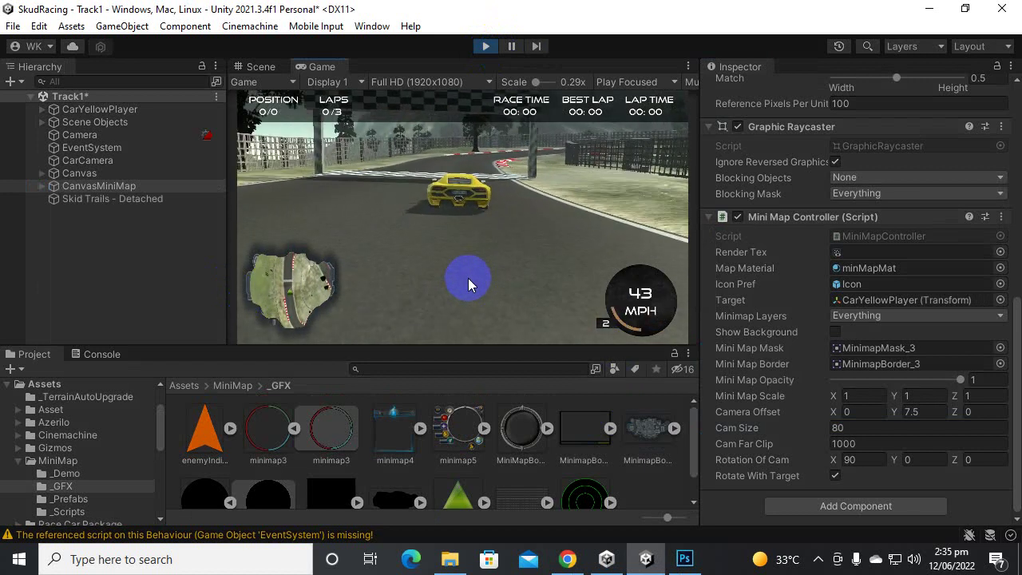
pyautogui.press('Up')
pyautogui.press('Right')
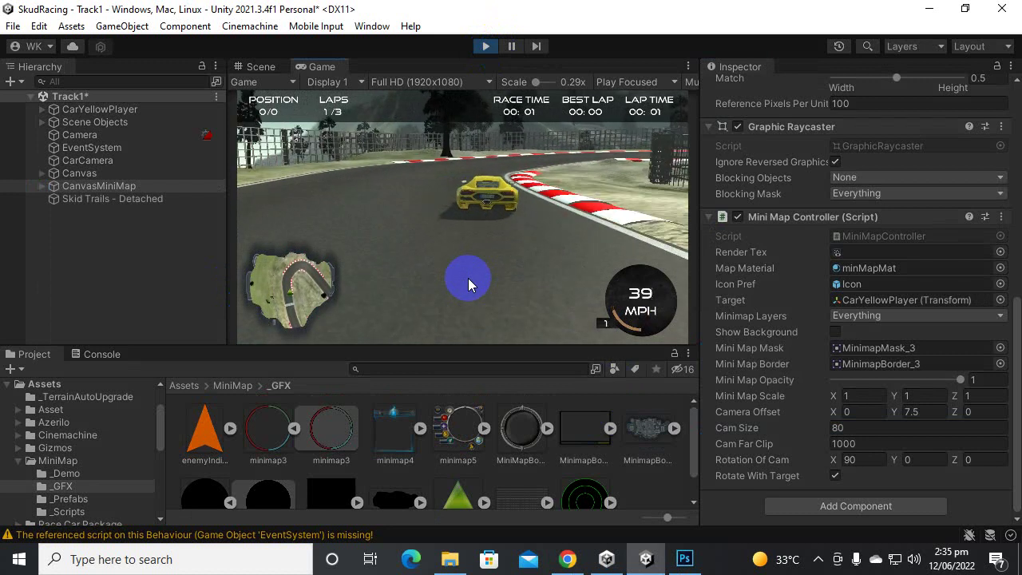
pyautogui.press('Up')
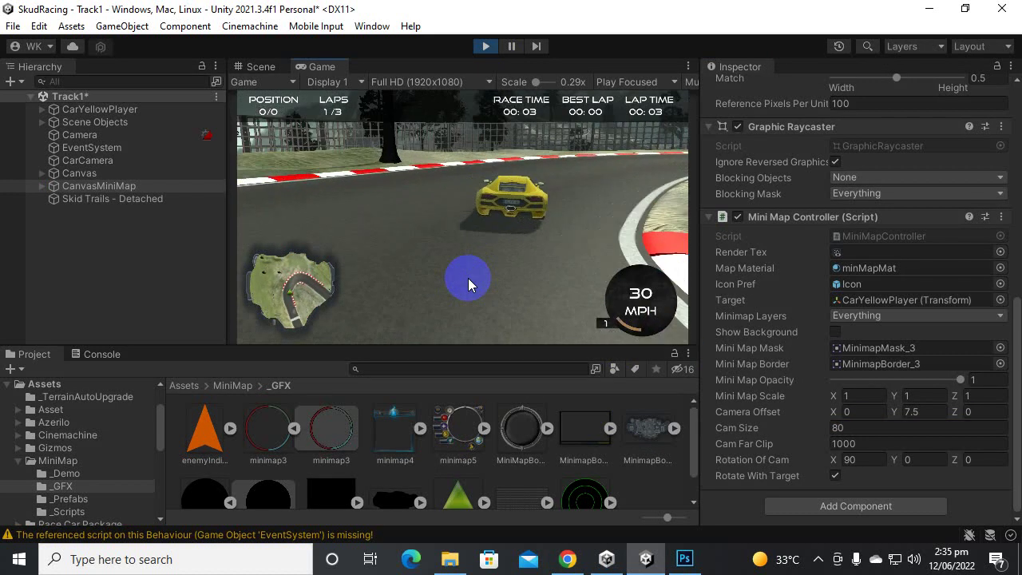
pyautogui.press('Up')
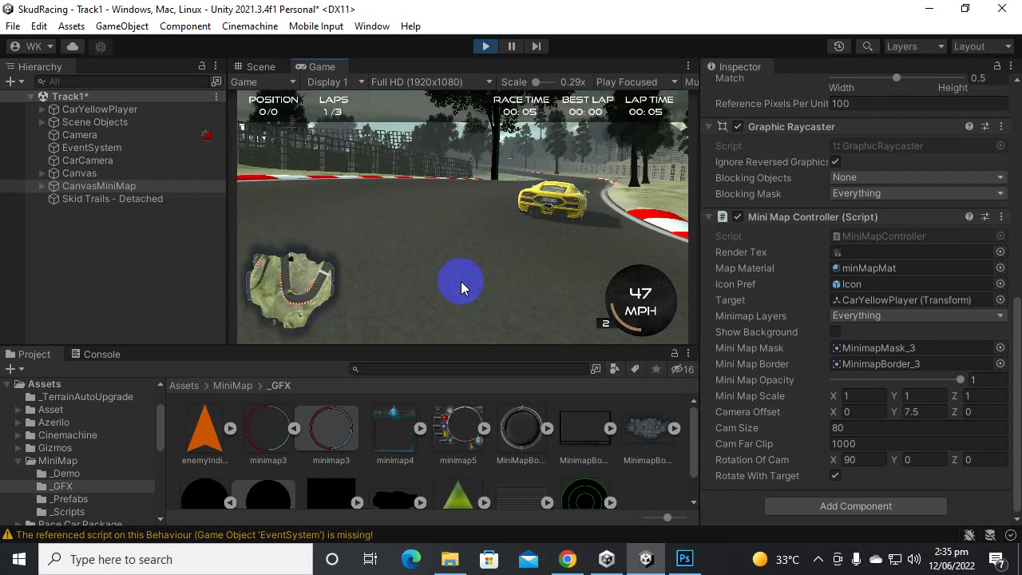
pyautogui.press('Left')
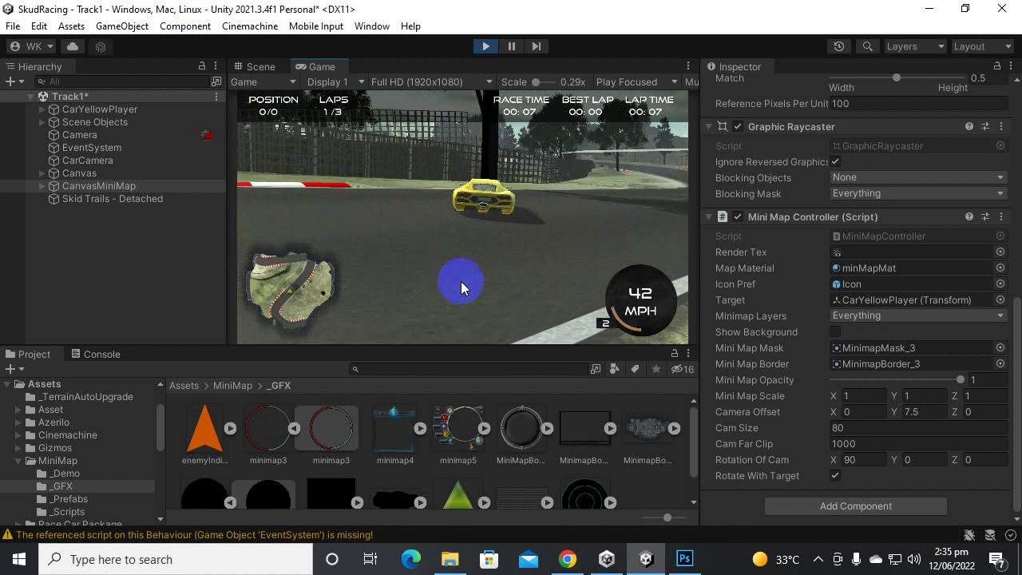
pyautogui.click(485, 48)
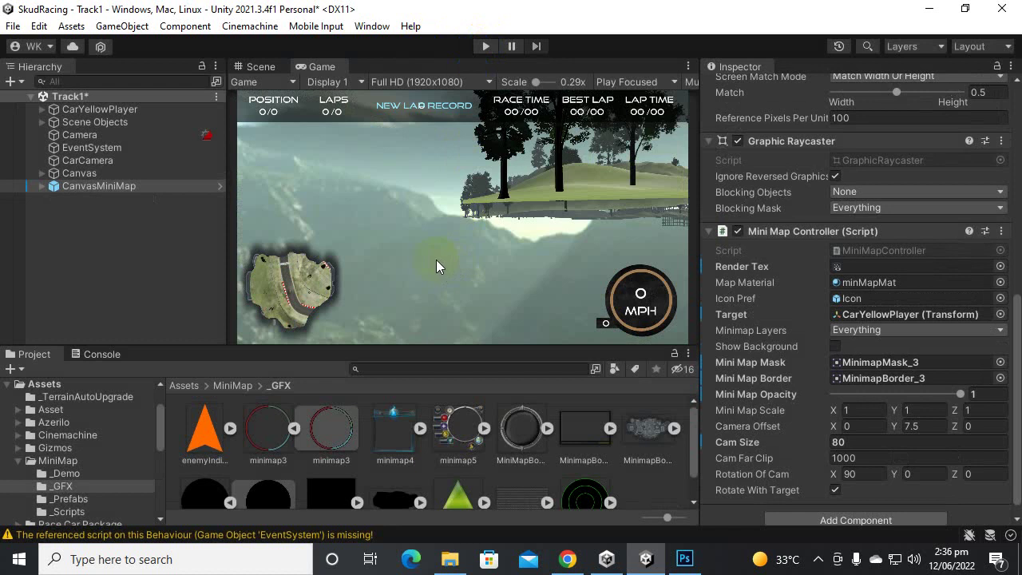